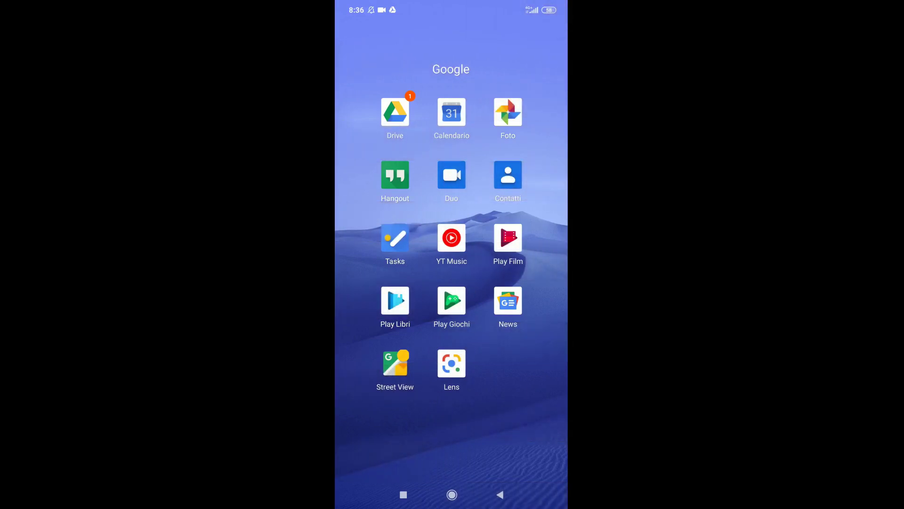
- Launch Street View and start shooting a new photo sphere (Scatta foto sferica) of the gravel path
left_click(395, 363)
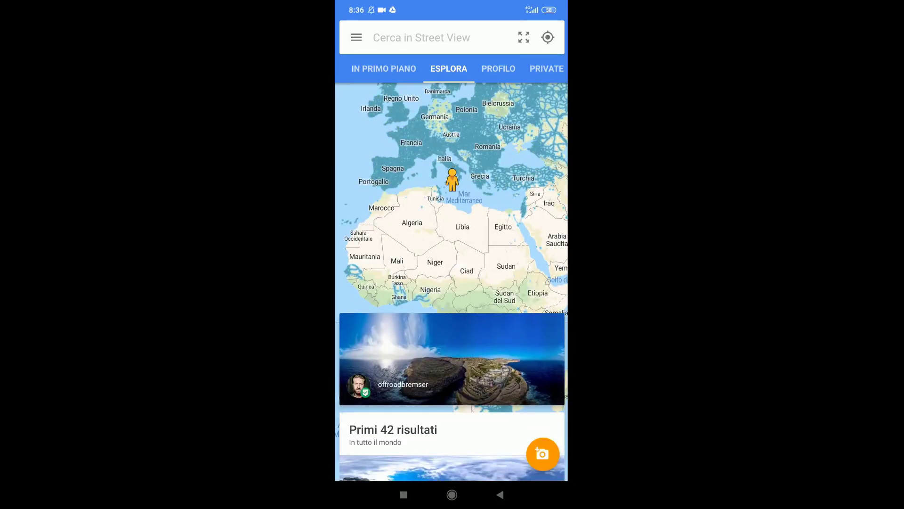
left_click(543, 454)
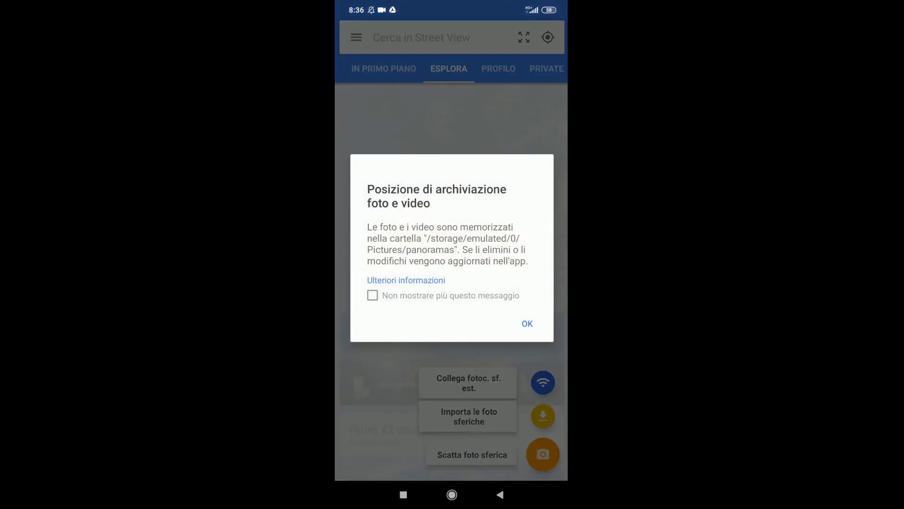
left_click(527, 323)
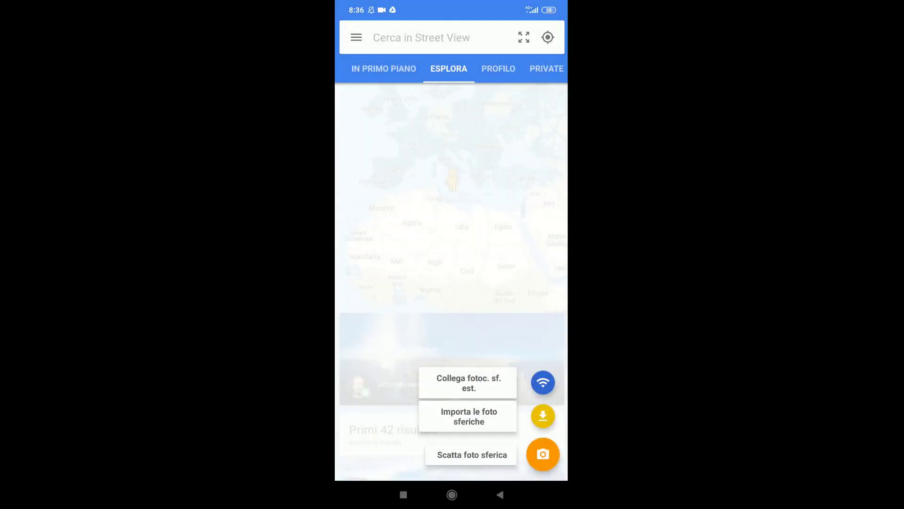
left_click(472, 454)
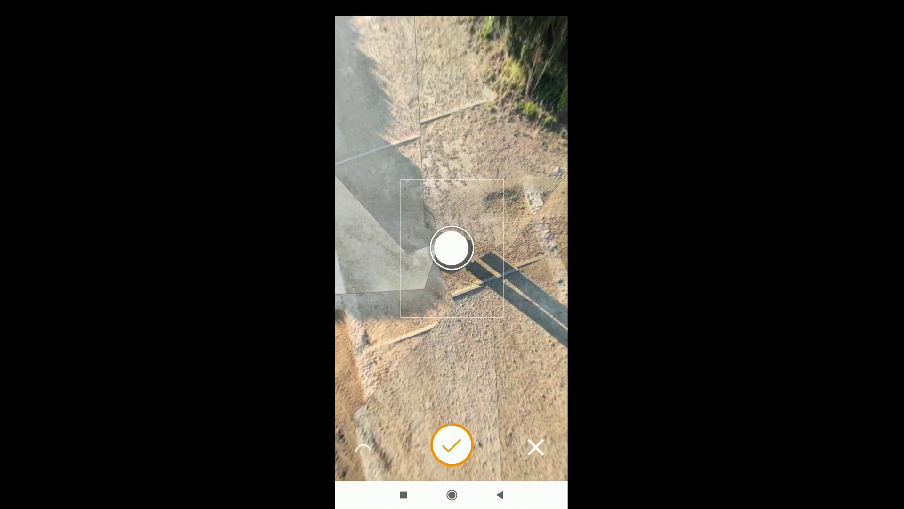
- Finish the panorama capture, open it from the private photos and share it privately
left_click(452, 445)
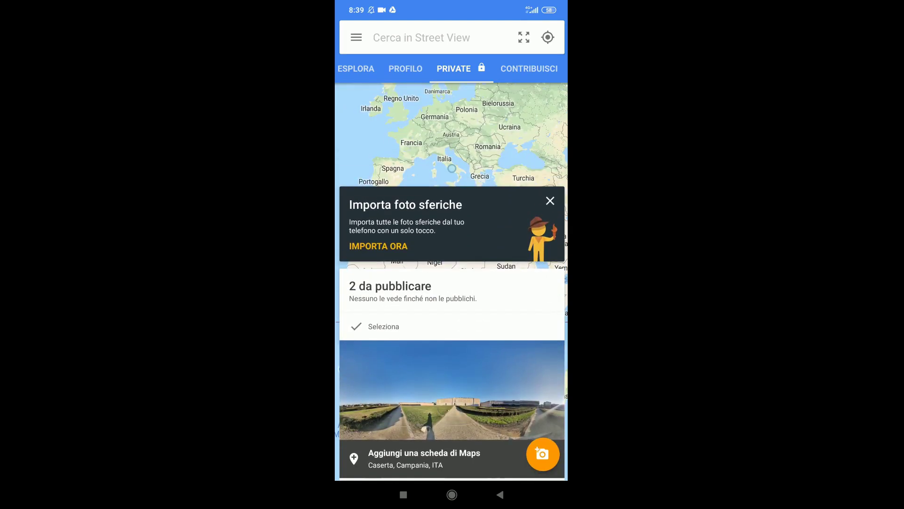
left_click(452, 390)
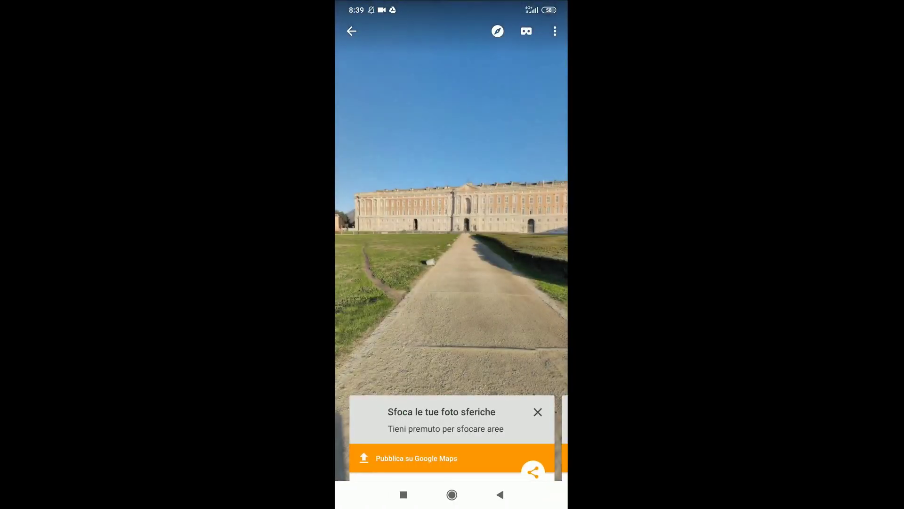
left_click(533, 472)
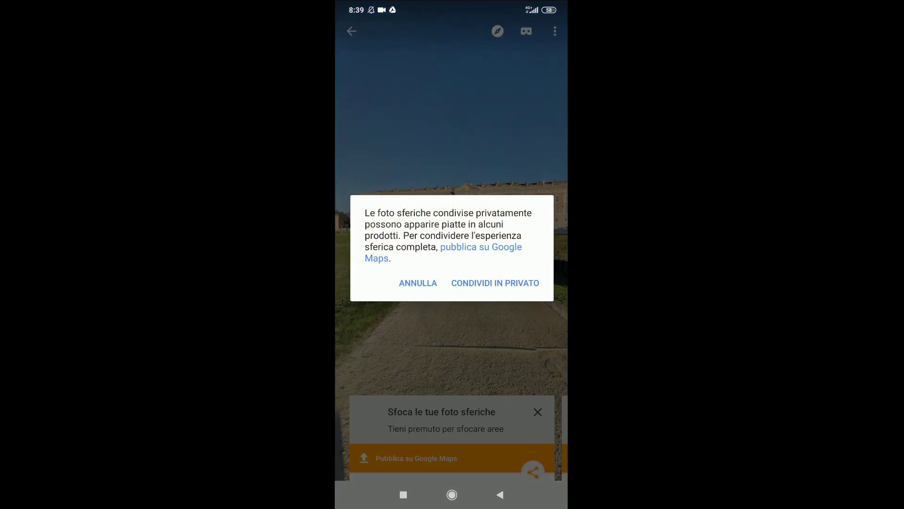
left_click(495, 282)
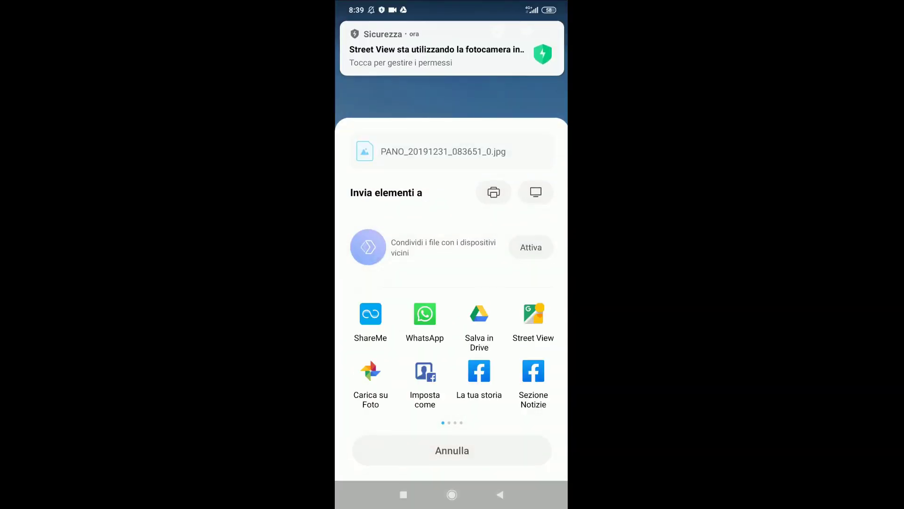
- Save the panorama to Google Drive under the name reggia.jpg
left_click(479, 314)
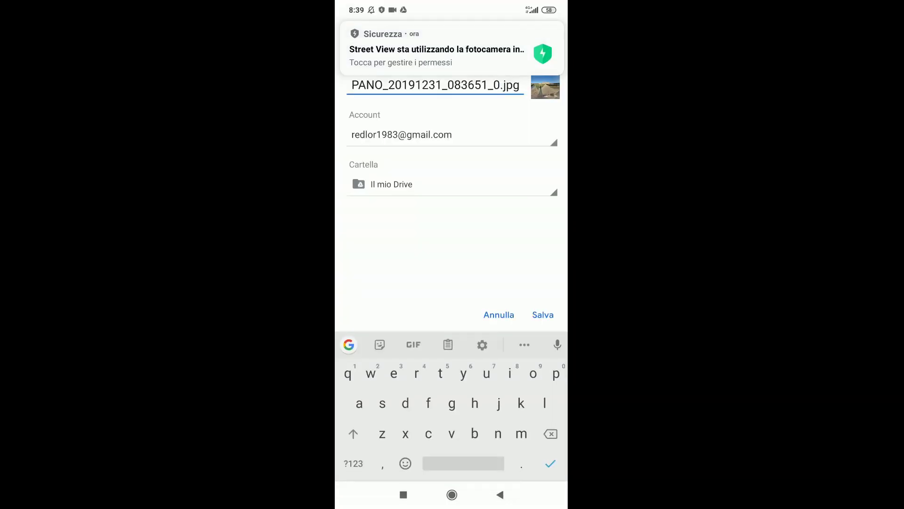
key("BackSpace")
key("BackSpace")
key("BackSpace")
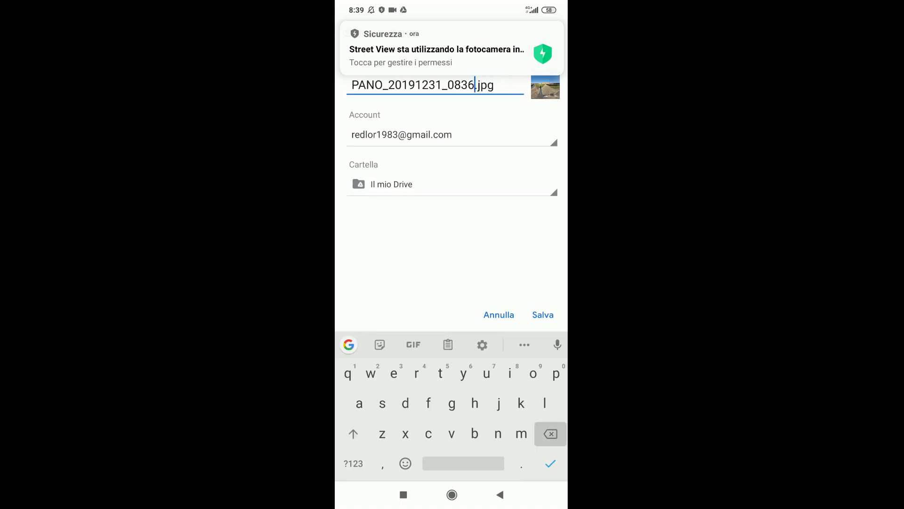
key("BackSpace")
key("BackSpace")
key("BackSpace")
key("BackSpace")
key("BackSpace")
key("BackSpace")
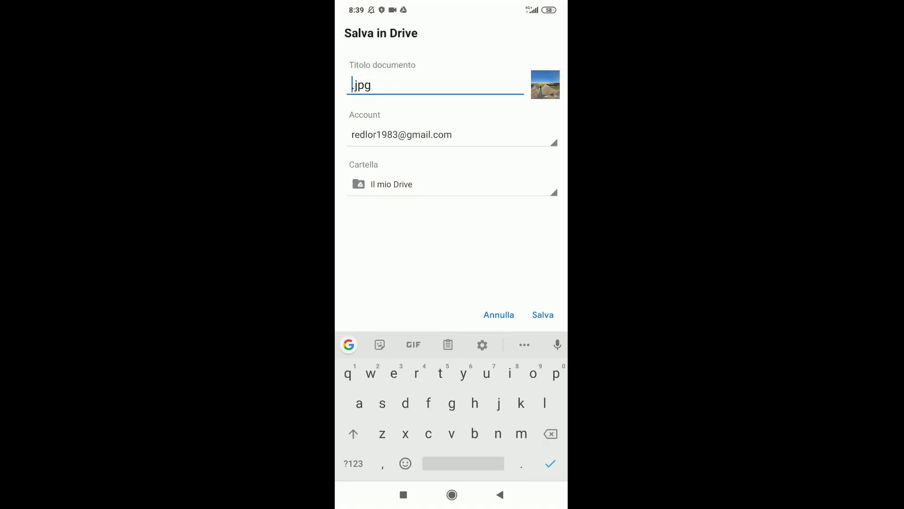
type("re")
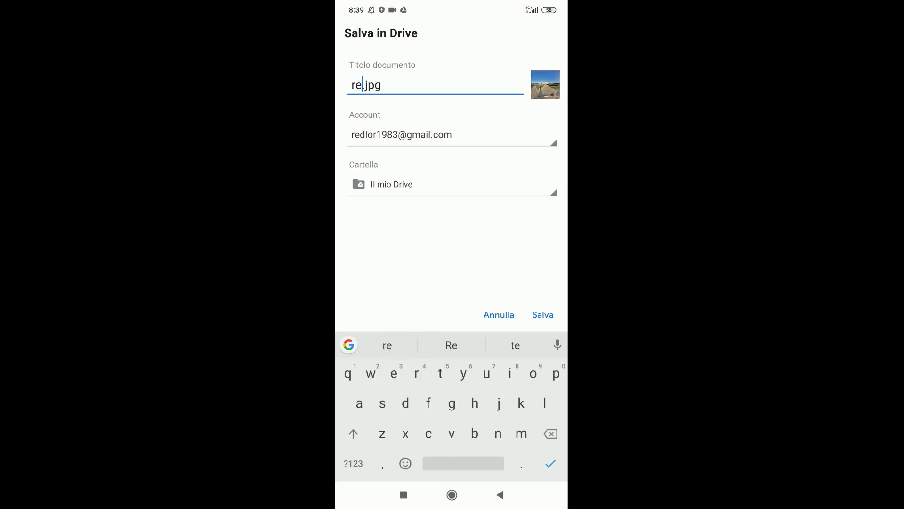
type("ggia")
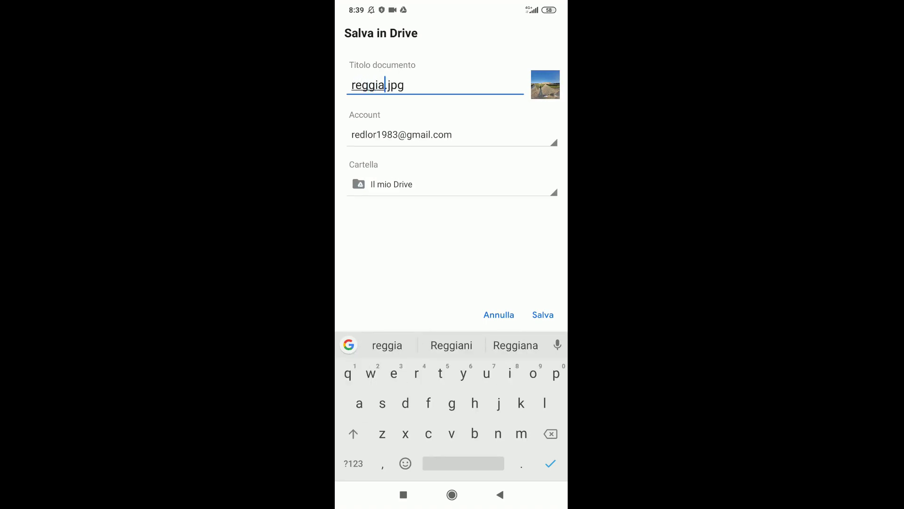
left_click(542, 314)
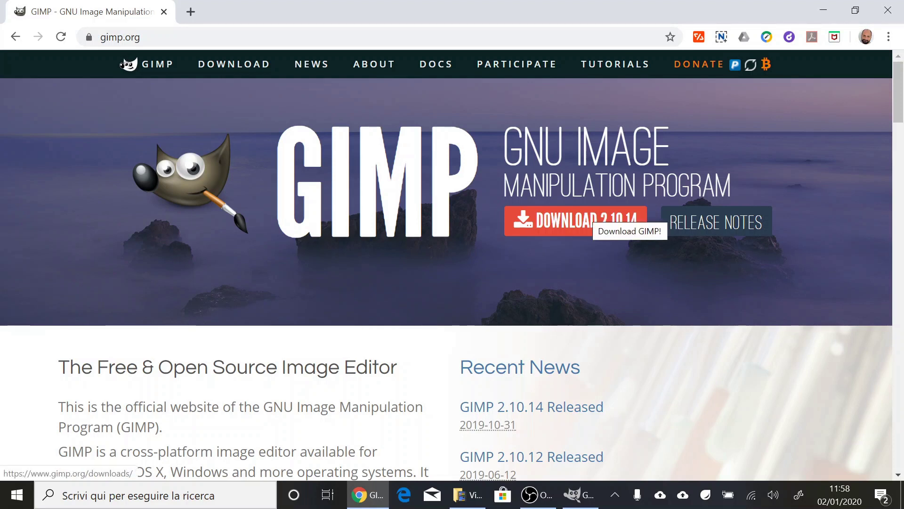
- Open reggia.jpg in GIMP via File > Apri... and zoom in on the panorama
left_click(579, 494)
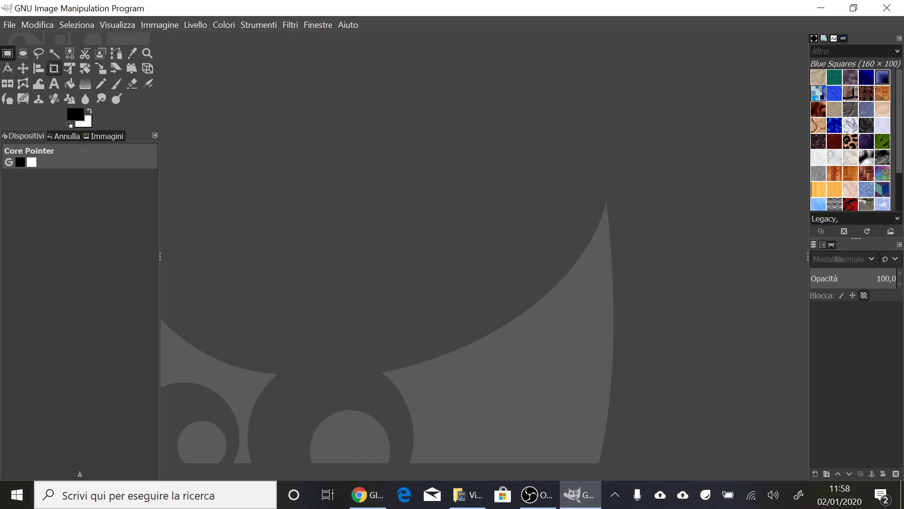
left_click(10, 25)
left_click(19, 74)
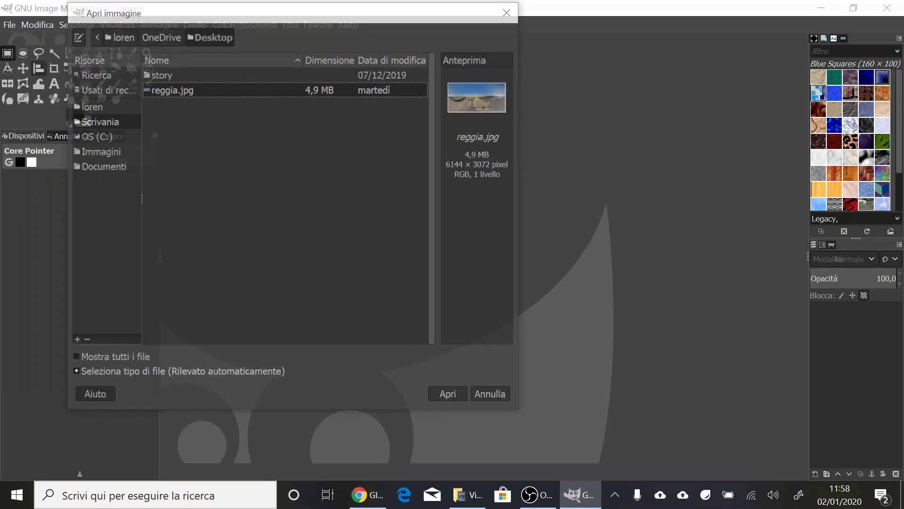
key("Return")
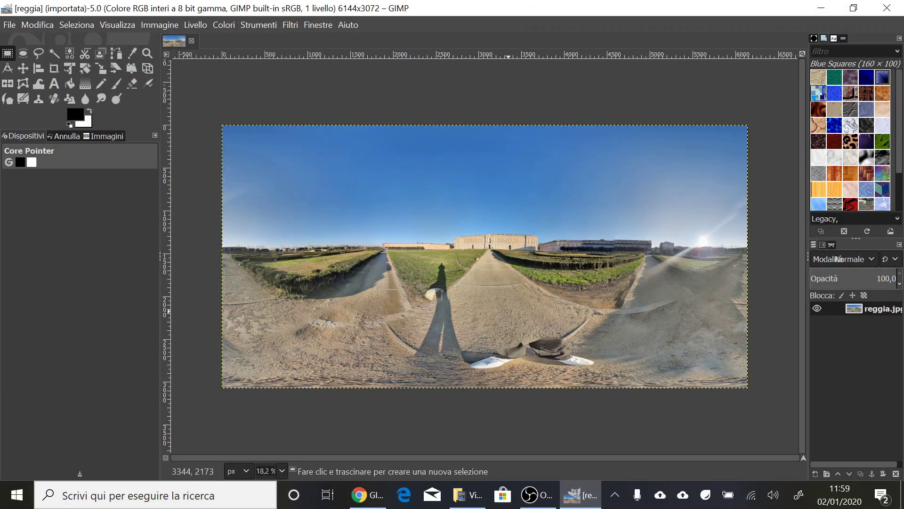
scroll(559, 330, "up", 2)
scroll(560, 330, "up", 1)
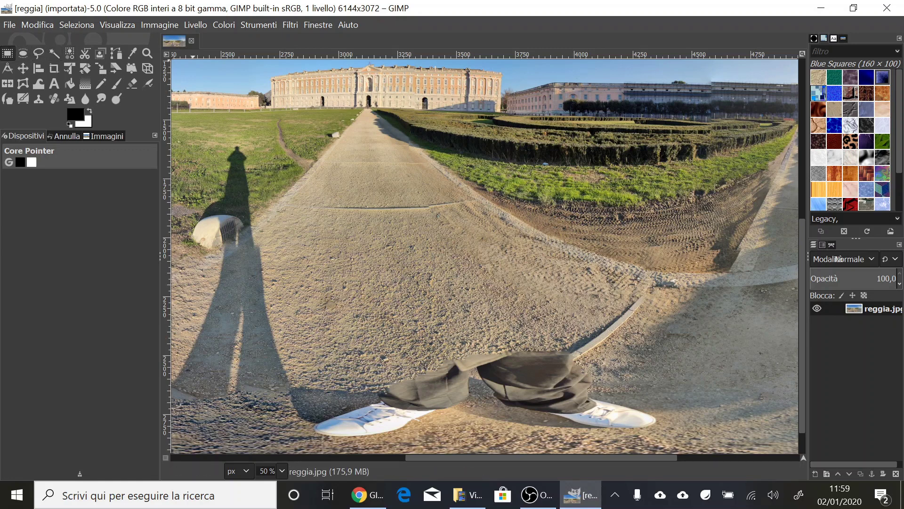
- Pixelate an ellipse over the left shoe with Effetto pixel, then rectangle-select a gravel patch
left_click(23, 53)
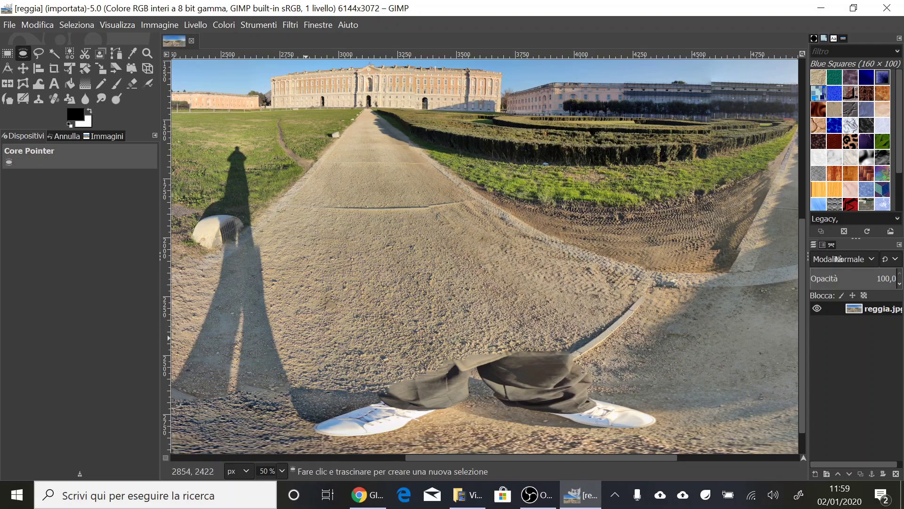
left_click_drag(295, 314, 480, 441)
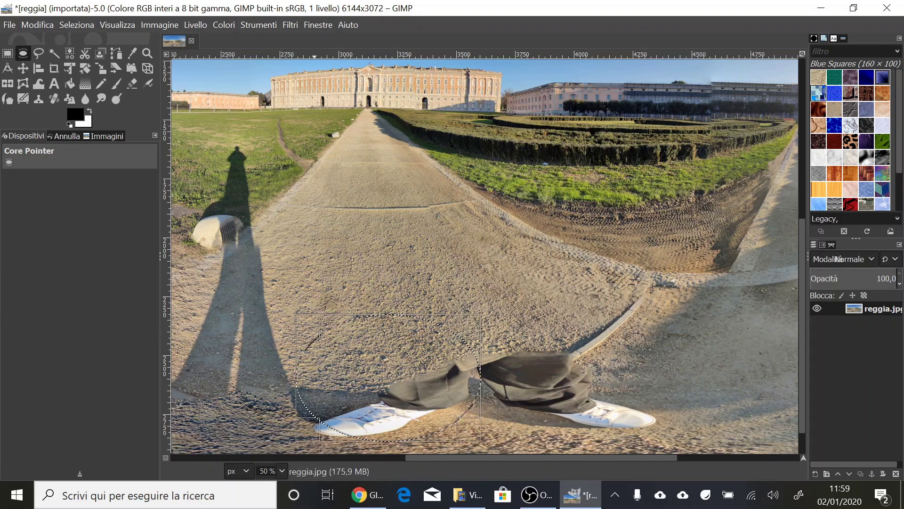
left_click(290, 24)
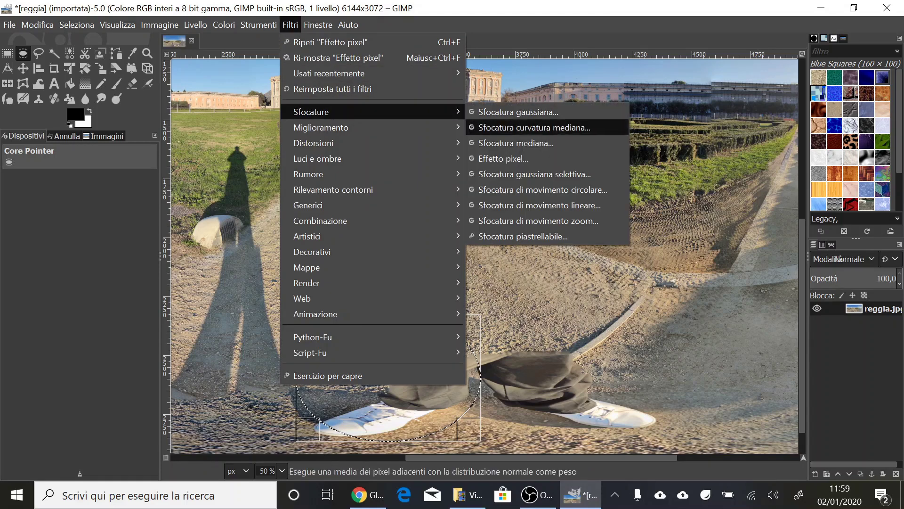
left_click(504, 158)
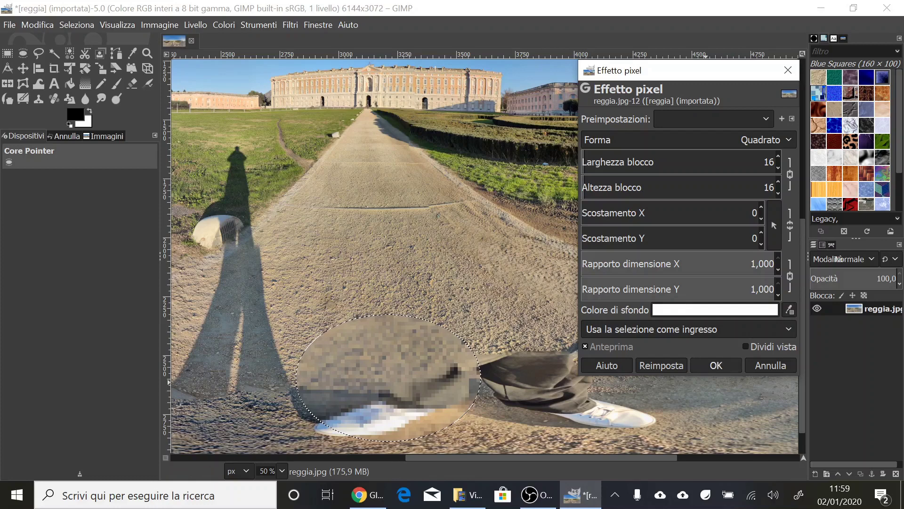
left_click(715, 365)
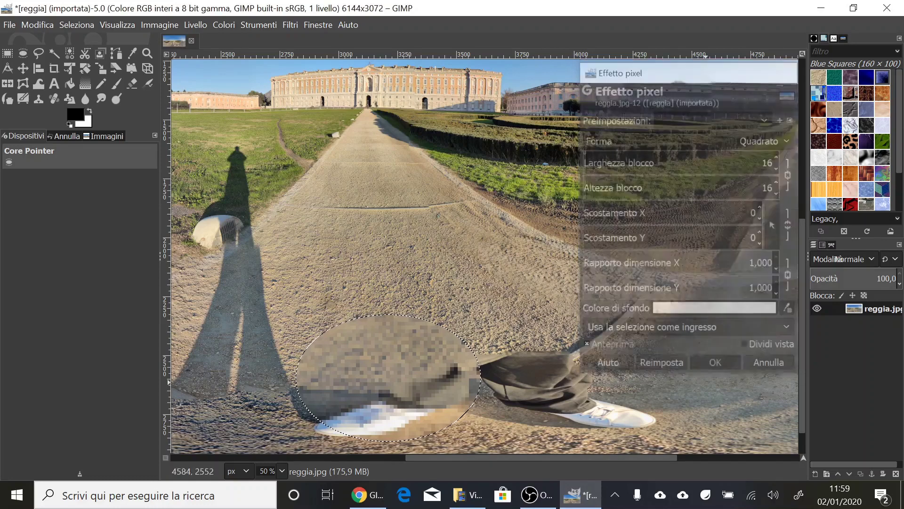
left_click(7, 53)
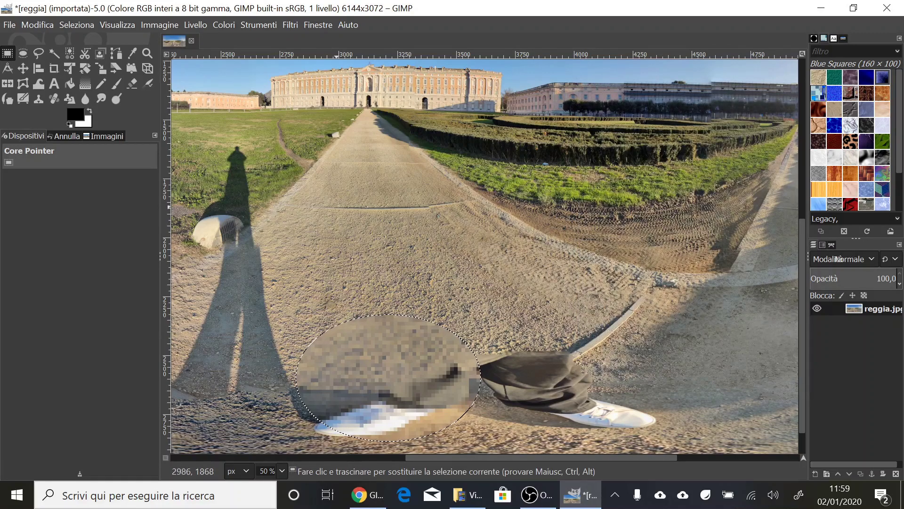
mouse_move(333, 200)
left_mouse_down()
mouse_move(422, 265)
mouse_move(467, 280)
left_mouse_up()
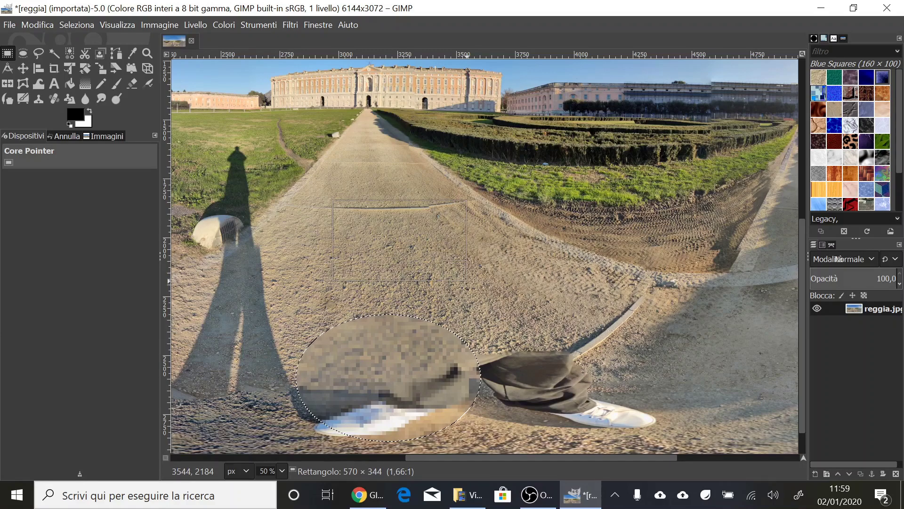
- Copy and paste the gravel patch over the right shoe, then return to Chrome
key("ctrl+c")
key("ctrl+v")
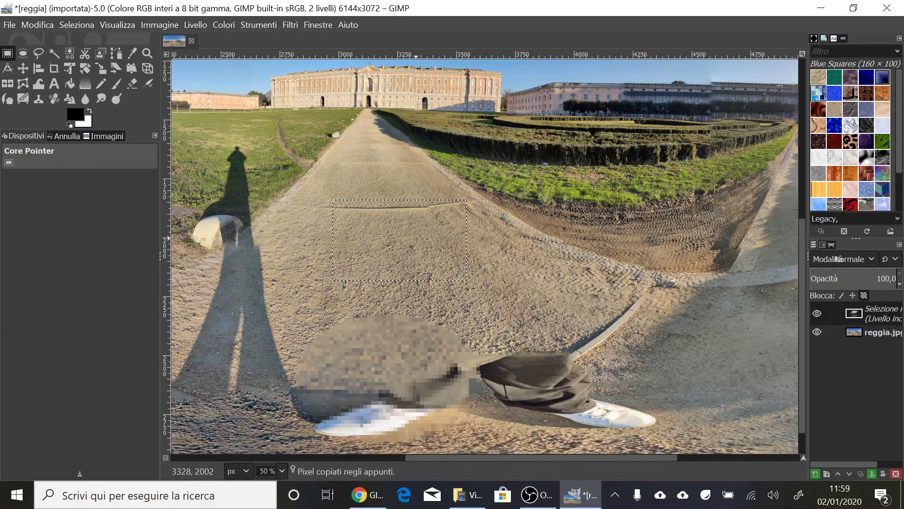
left_click_drag(400, 240, 548, 382)
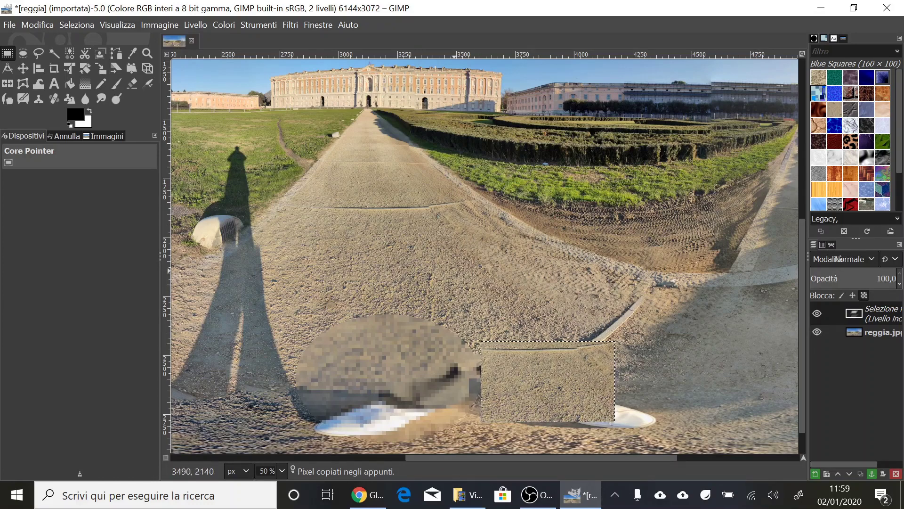
left_click(367, 495)
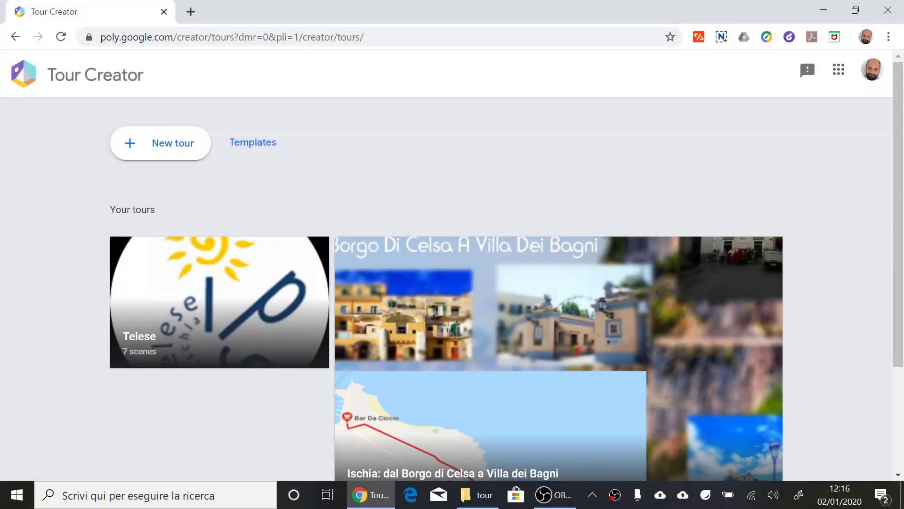
- Start a new tour titled Caserta, described 'Città di Caserta', with reggia.jpg as cover photo
left_click(166, 143)
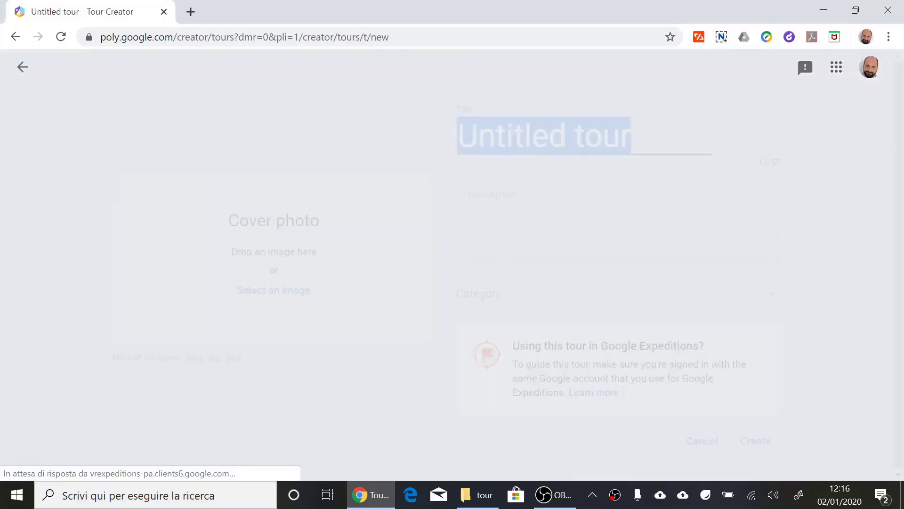
type("Cas")
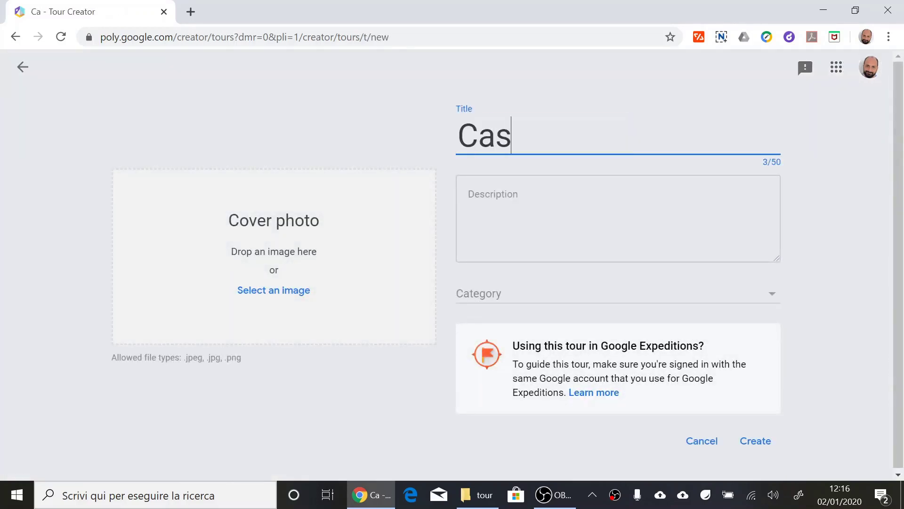
type("erta")
key("Tab")
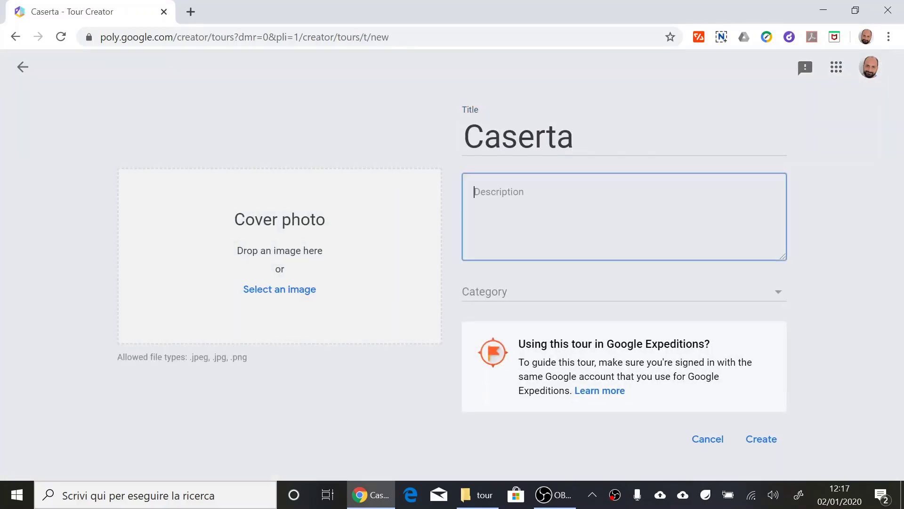
type("Città di ")
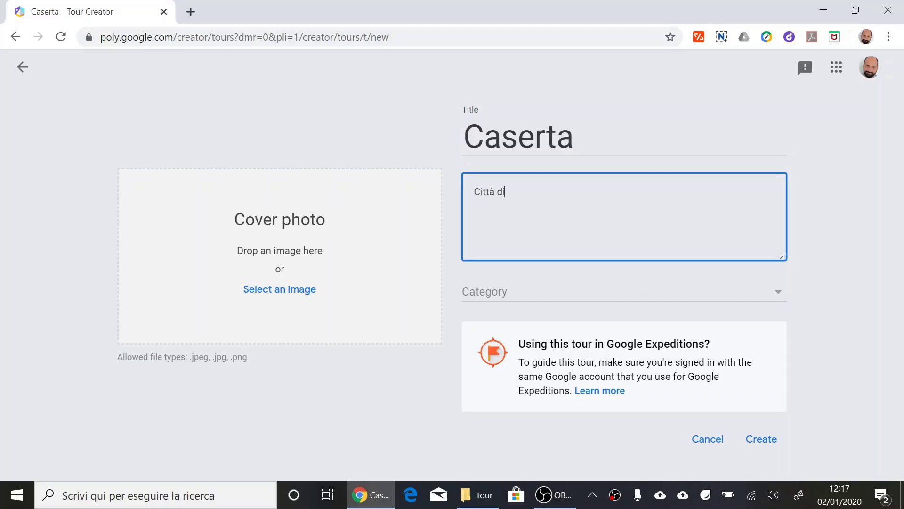
type("Caserta")
left_click(279, 290)
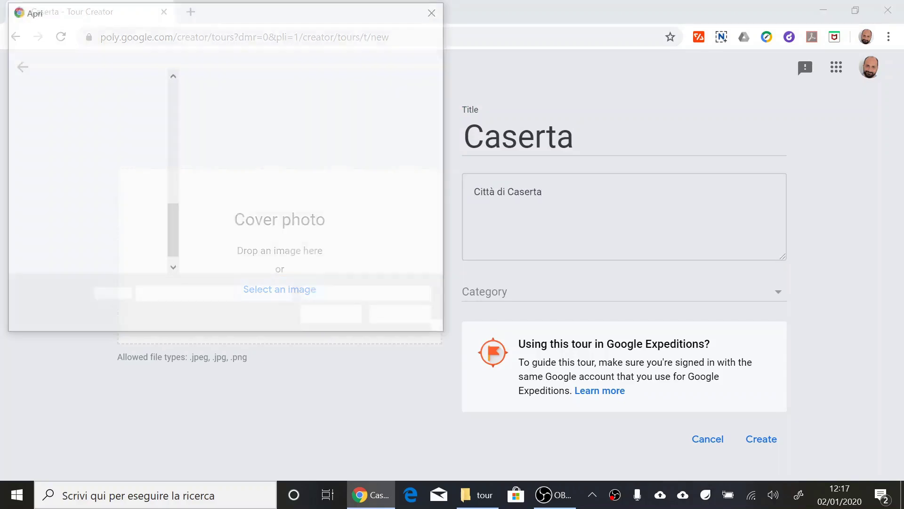
left_click(228, 202)
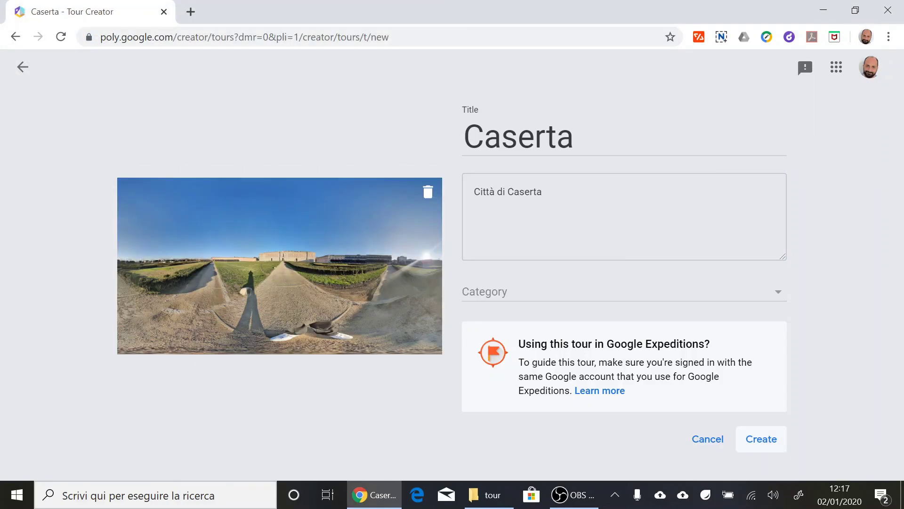
- Create the tour and add a Street View scene at Via Roma, Caserta, turned toward the building
left_click(761, 439)
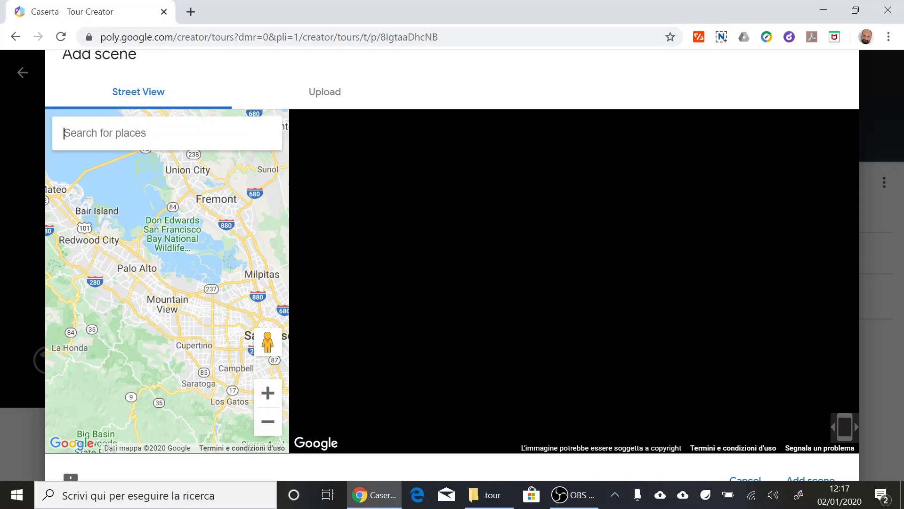
type("via roma")
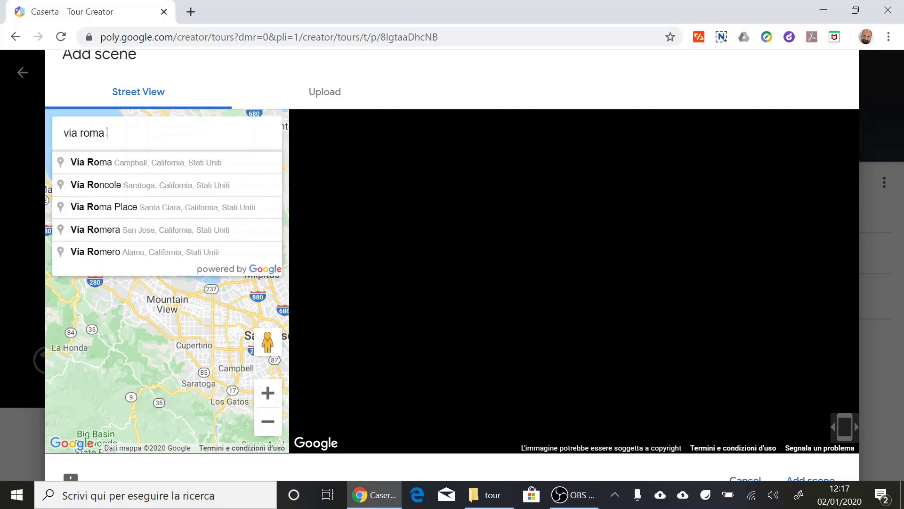
type(" caserta")
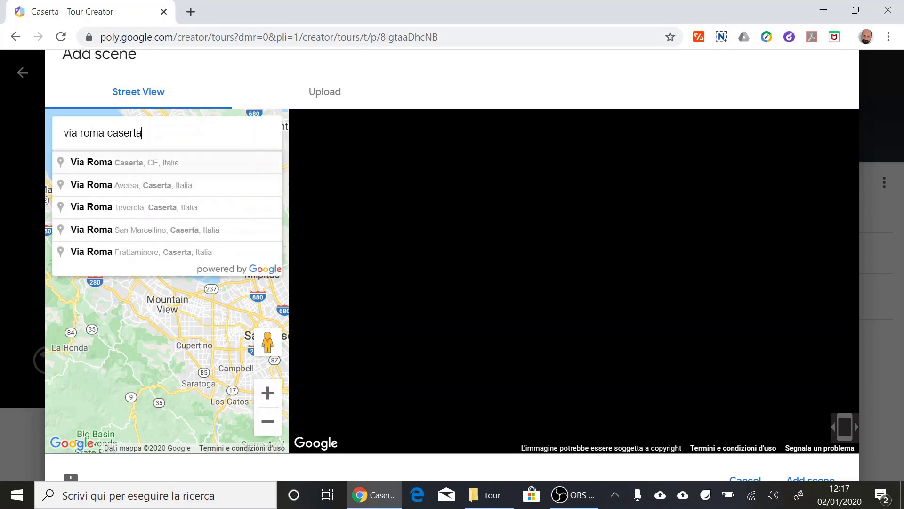
left_click(141, 162)
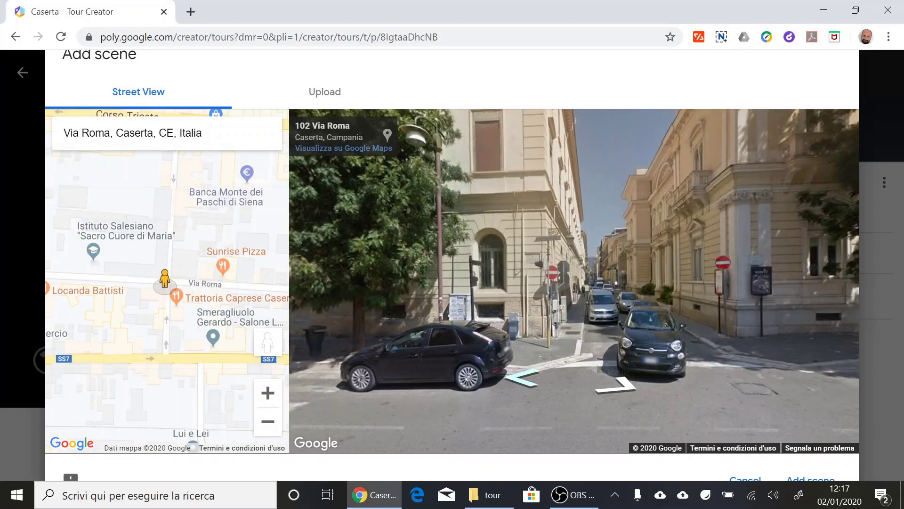
left_click_drag(824, 339, 659, 341)
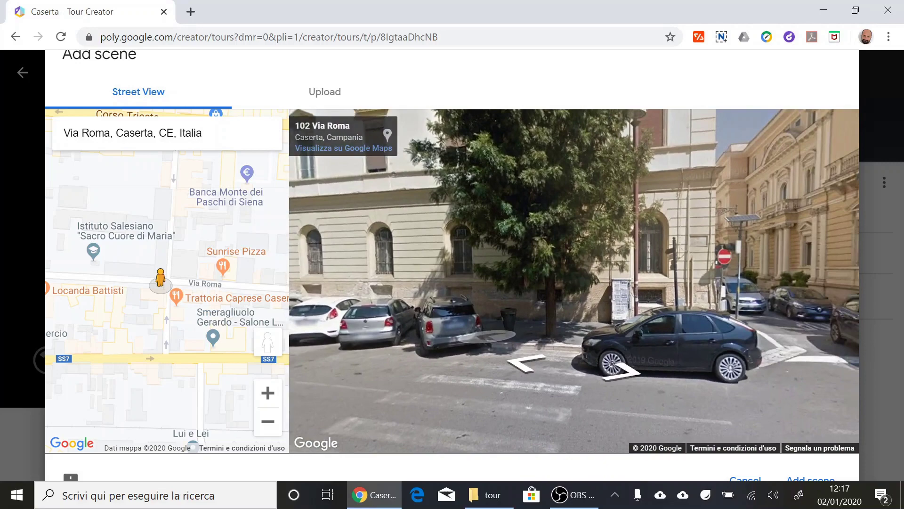
left_click_drag(753, 370, 575, 371)
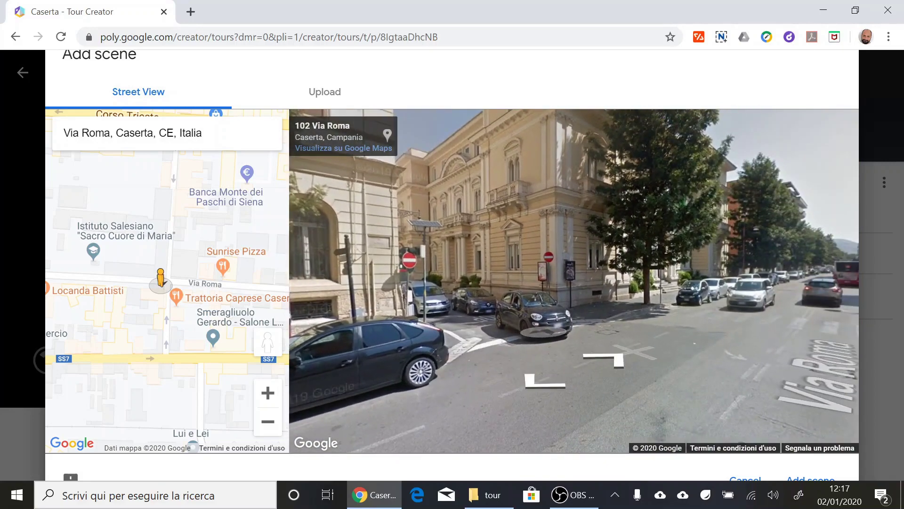
left_click_drag(544, 332, 754, 372)
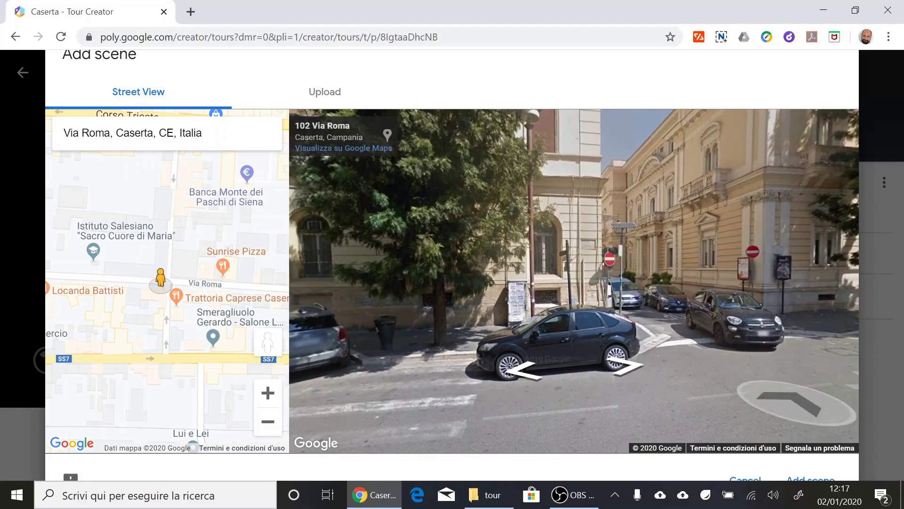
left_click(810, 478)
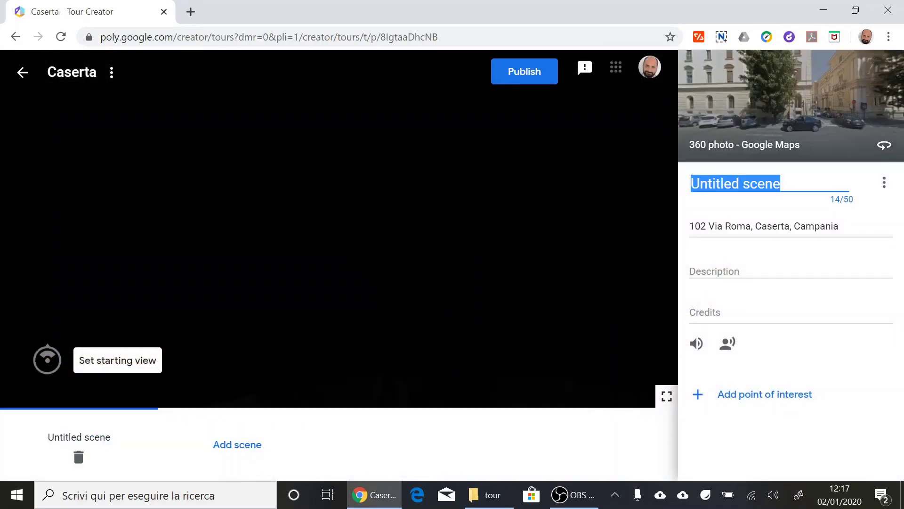
- Title the scene Via Roma and place a 'Camera di commercio' point of interest on the left building
type("Via ")
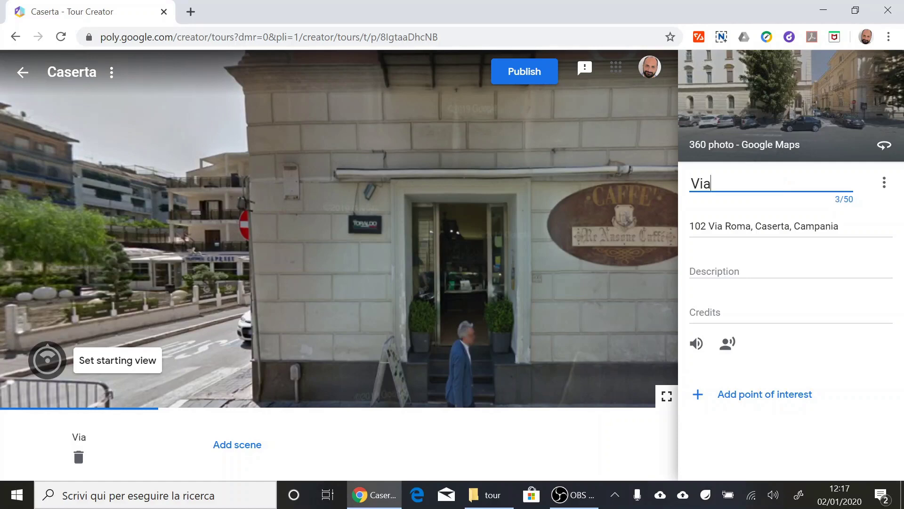
type("Roma")
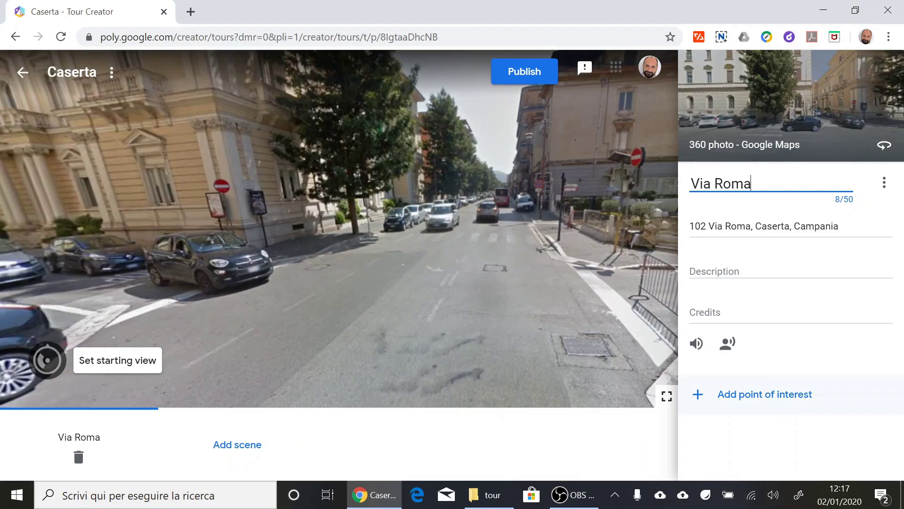
left_click(764, 394)
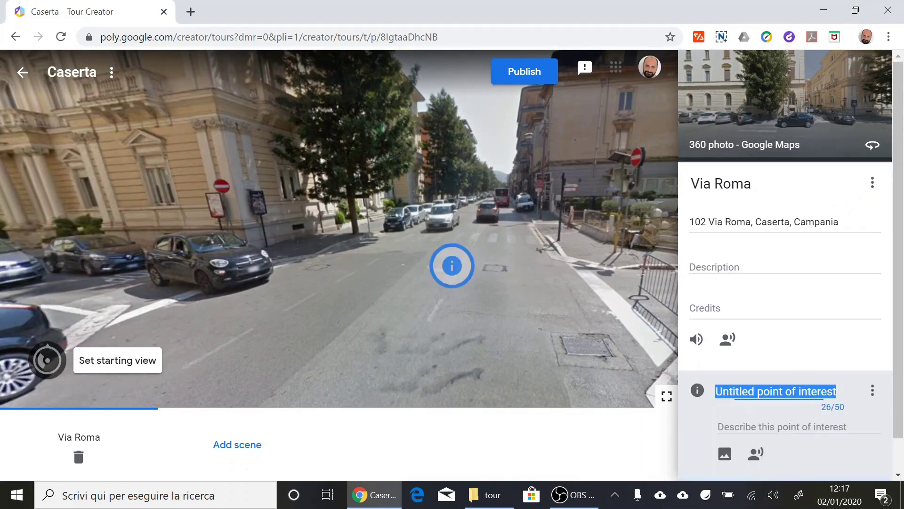
left_click_drag(452, 266, 268, 183)
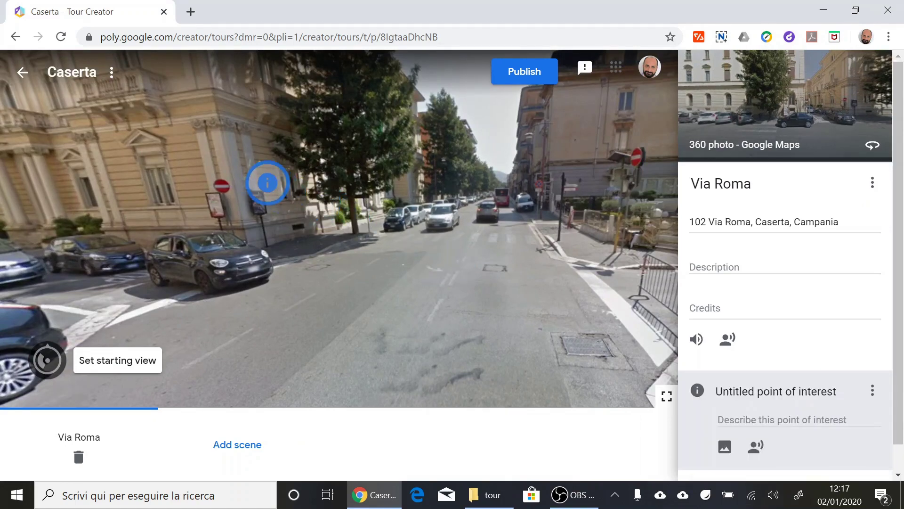
left_click_drag(838, 391, 715, 391)
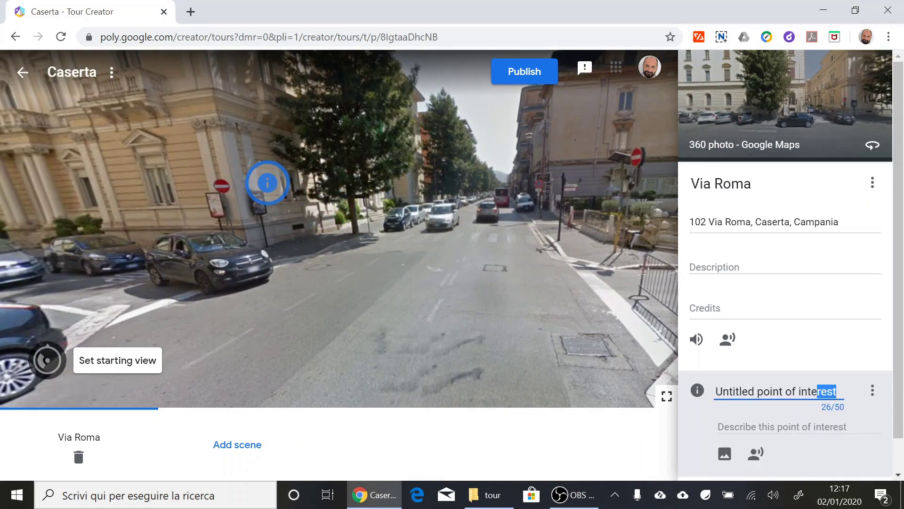
type("Cam")
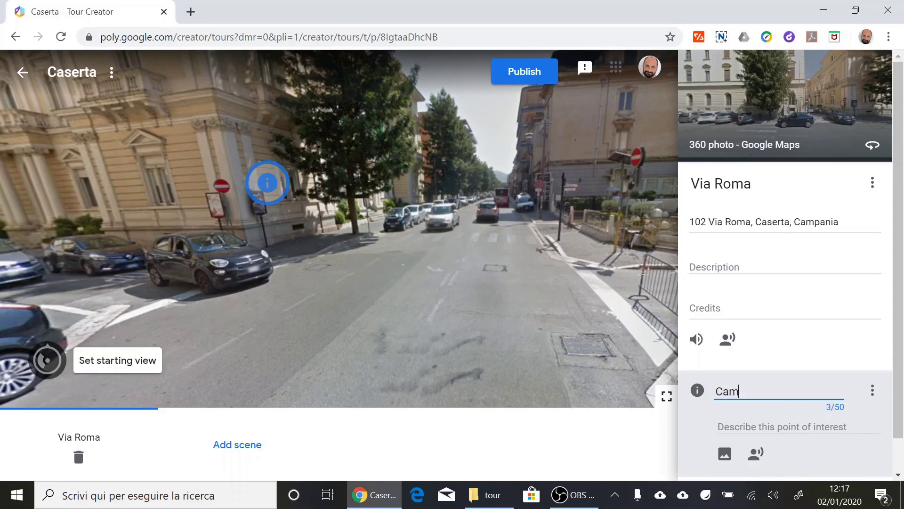
type("era di comme")
type("rcio")
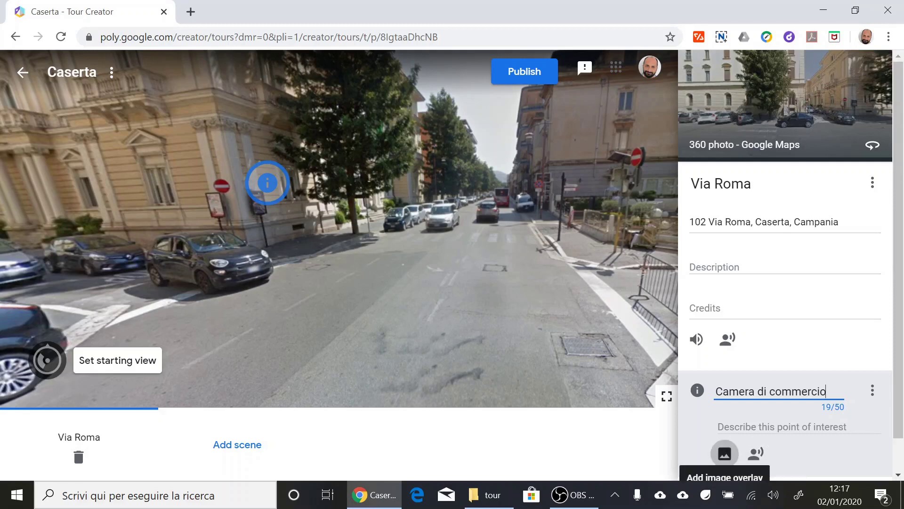
- Attach the logo image to the Camera di commercio point and check it in full-screen preview
left_click(725, 453)
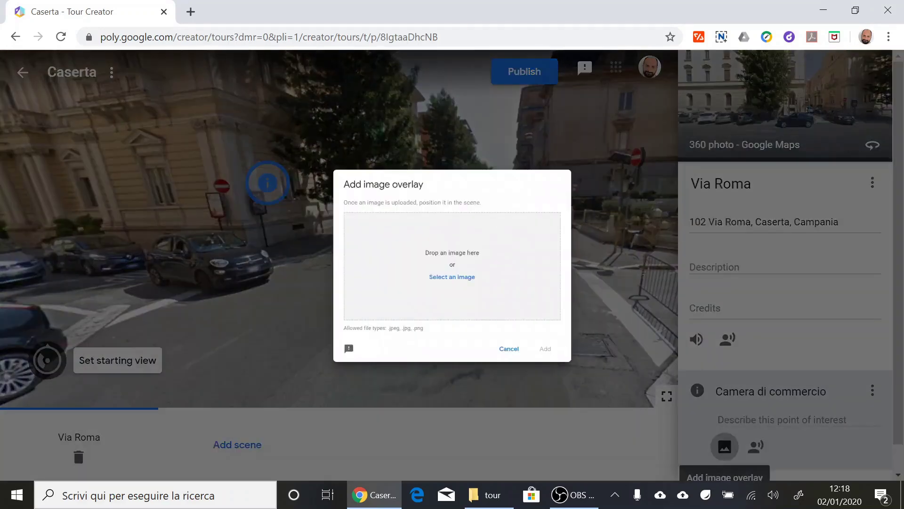
left_click(452, 284)
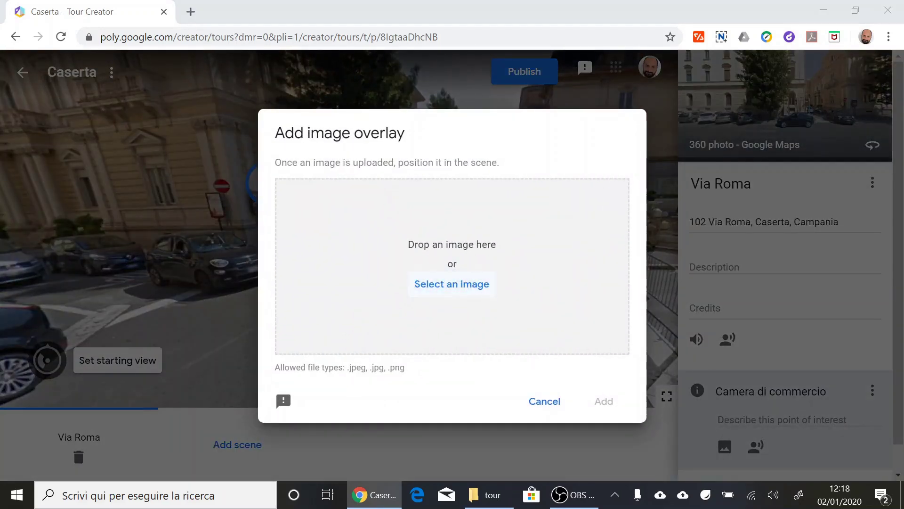
double_click(398, 118)
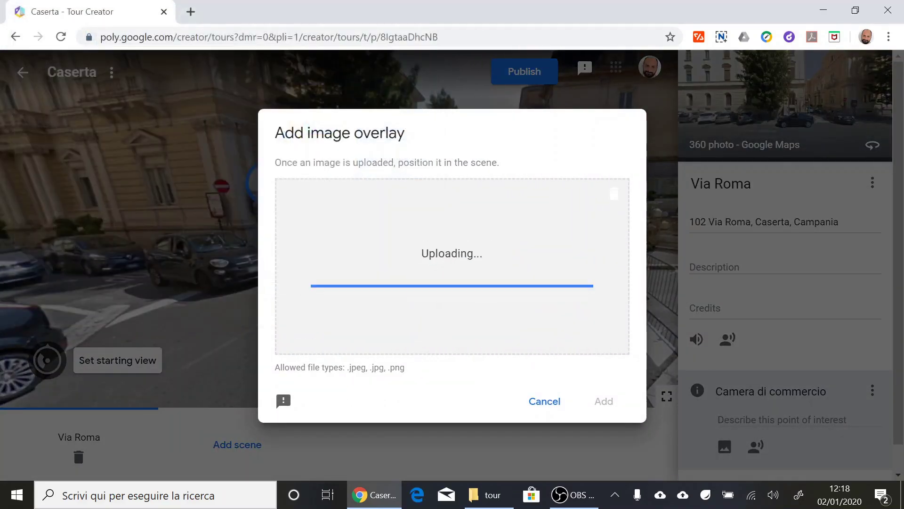
left_click(604, 401)
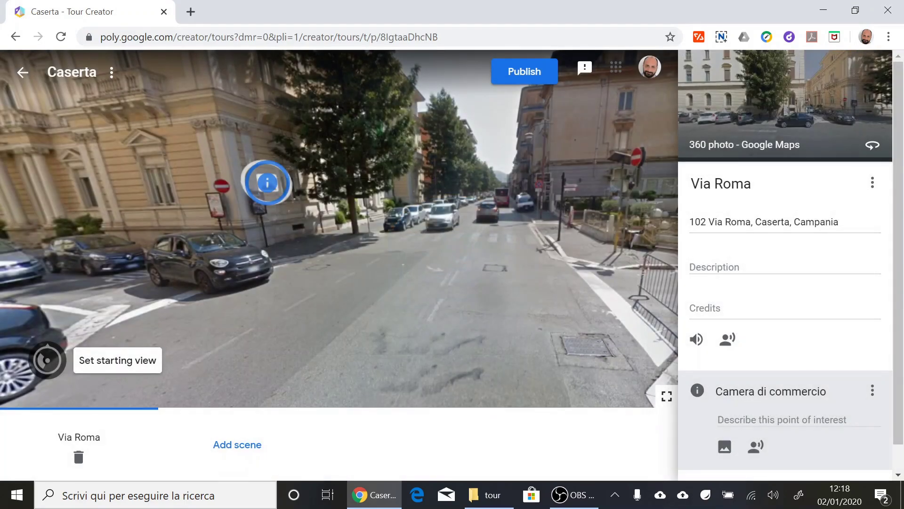
left_click(667, 395)
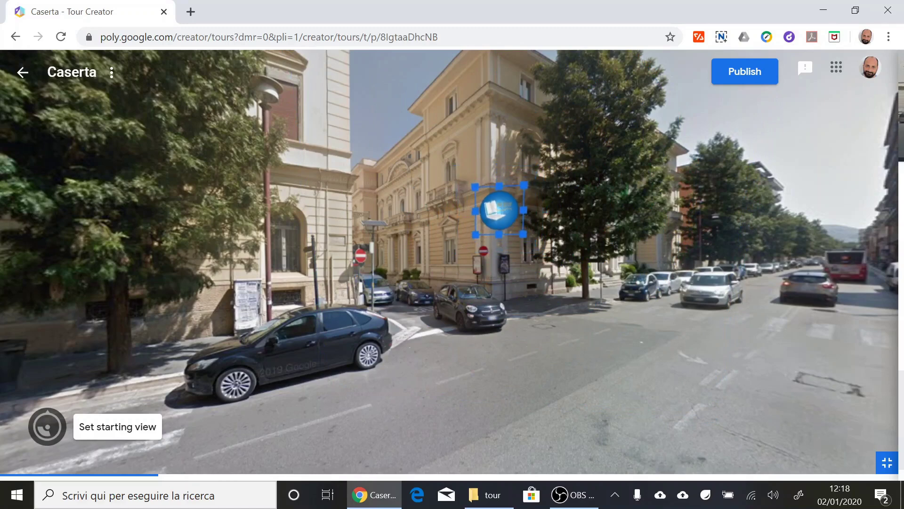
left_click(887, 463)
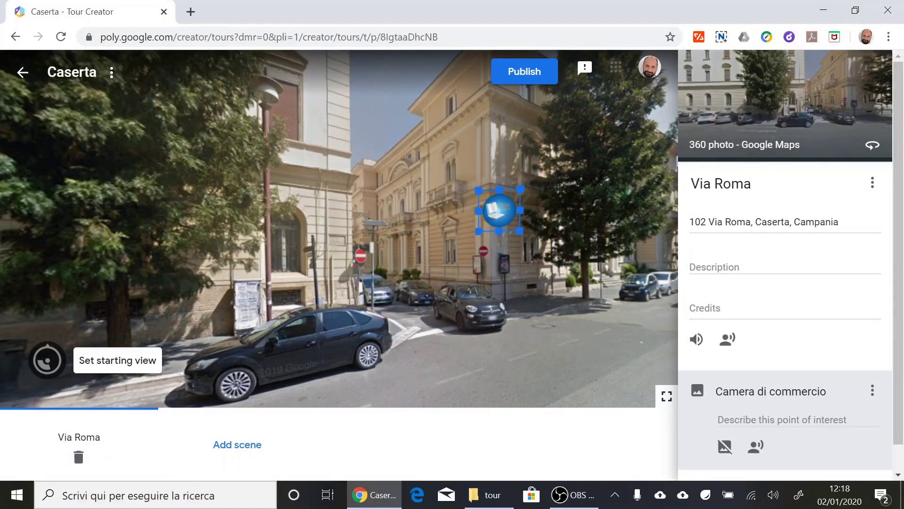
scroll(786, 259, "down", 1)
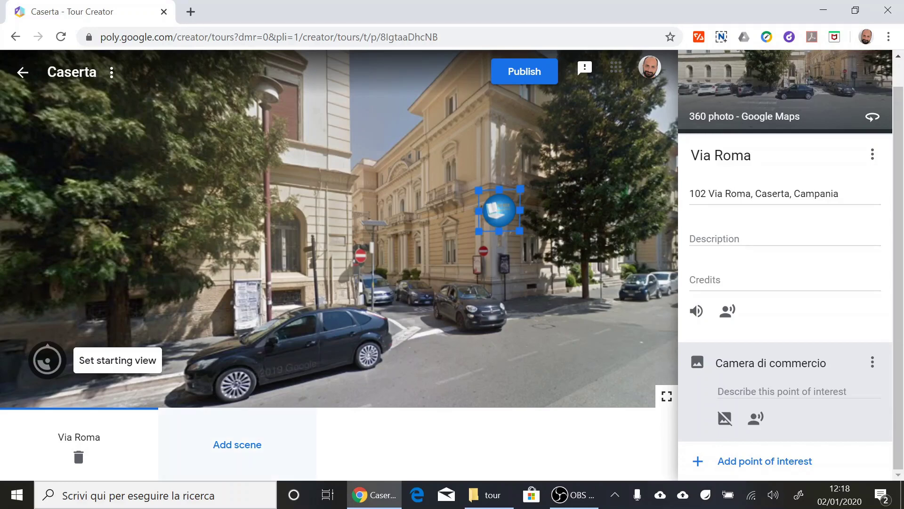
- Upload reggia.jpg as a new 360 scene and title it 'Reggia'
left_click(237, 444)
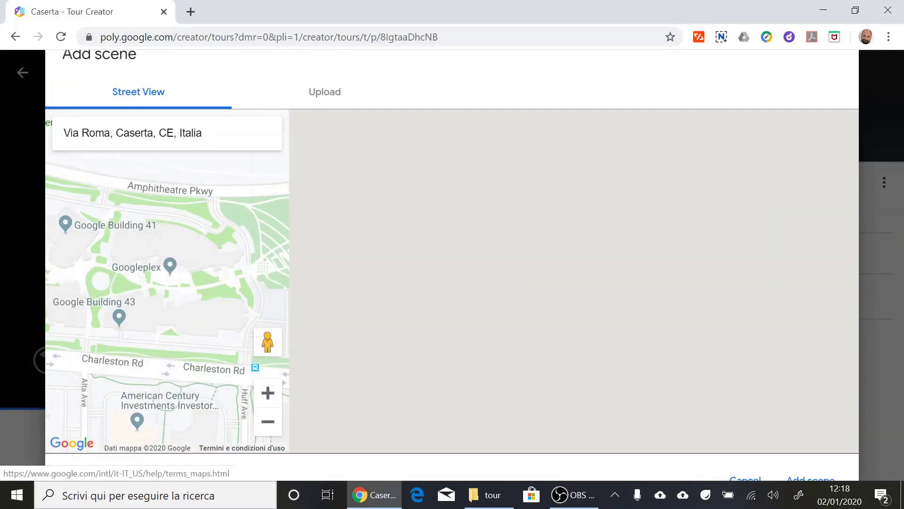
left_click(324, 92)
left_click(451, 289)
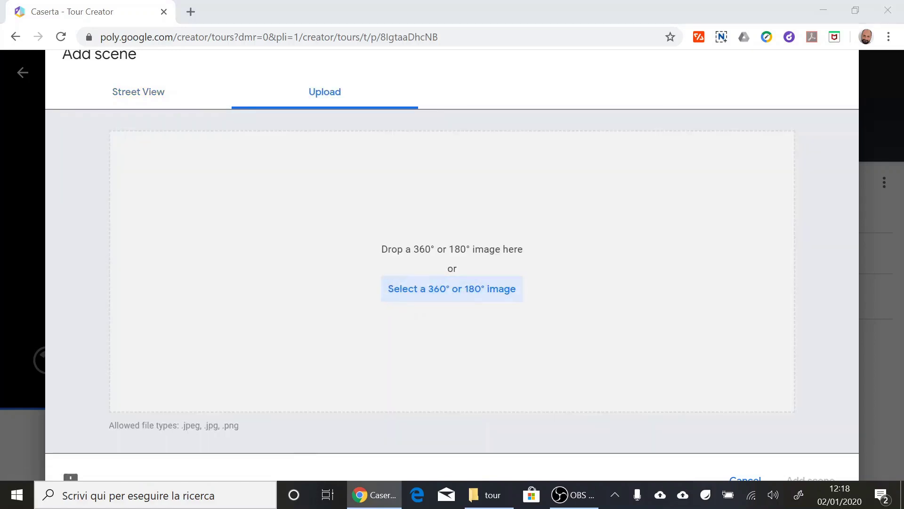
left_click(228, 206)
key("Return")
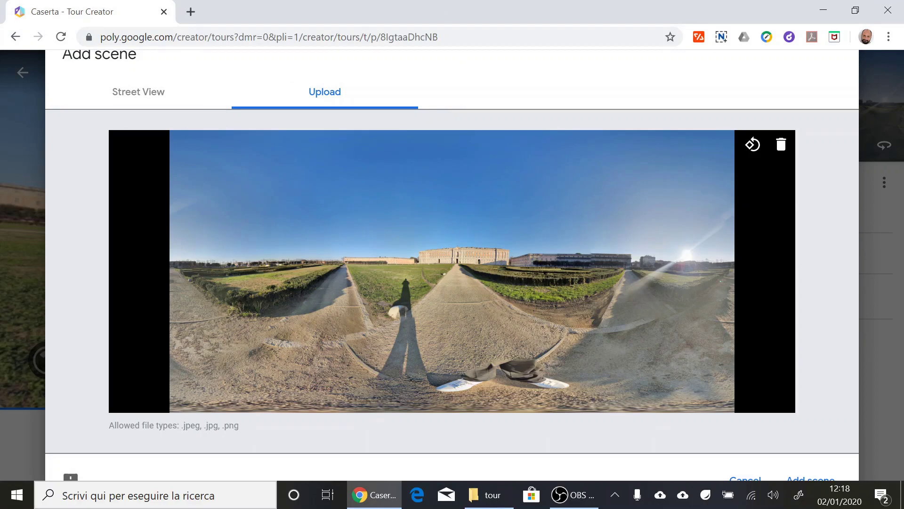
left_click(811, 477)
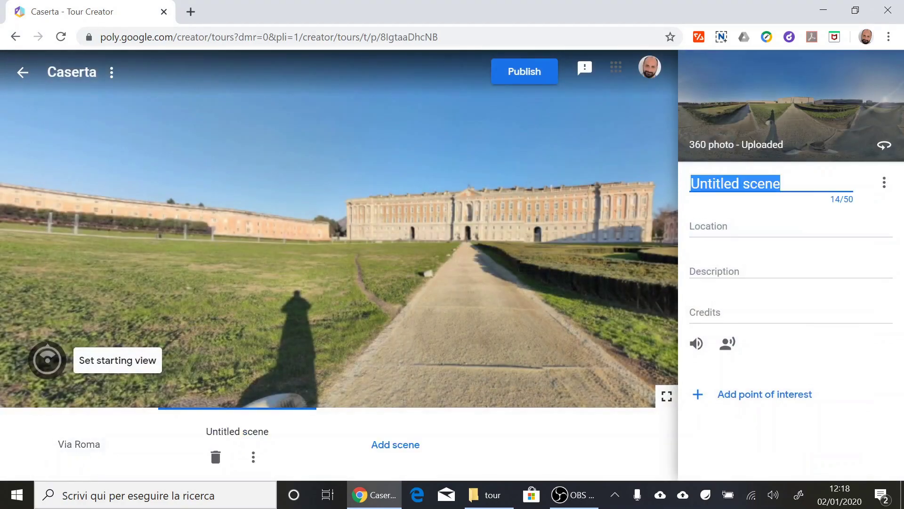
type("Reggia")
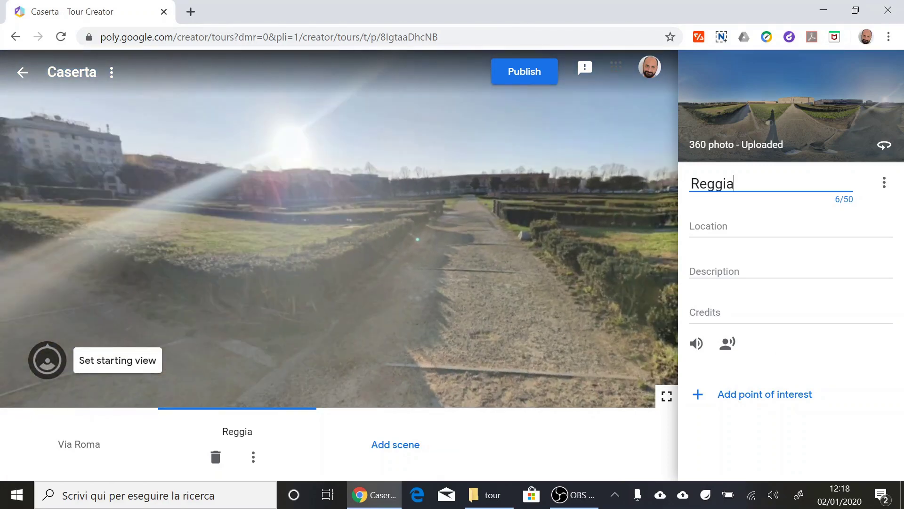
- Add a 'Stazione' point of interest to the Reggia scene and set its starting view facing the palace
left_click(765, 394)
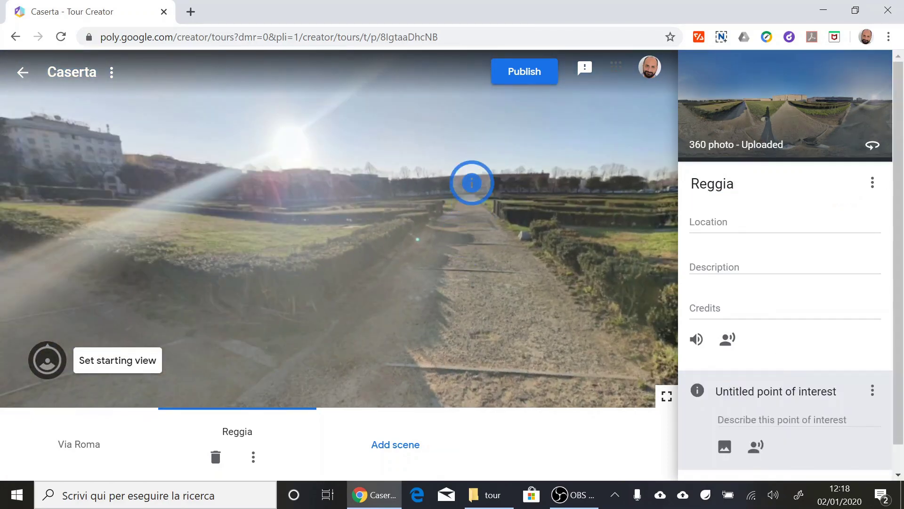
key("ctrl+shift+Left")
key("ctrl+shift+Left")
key("ctrl+shift+Left")
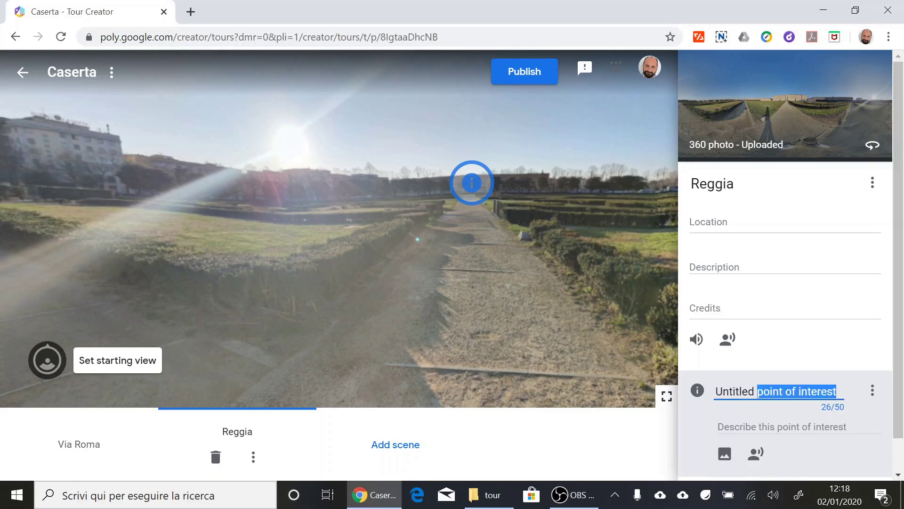
key("ctrl+shift+Left")
type("stazion")
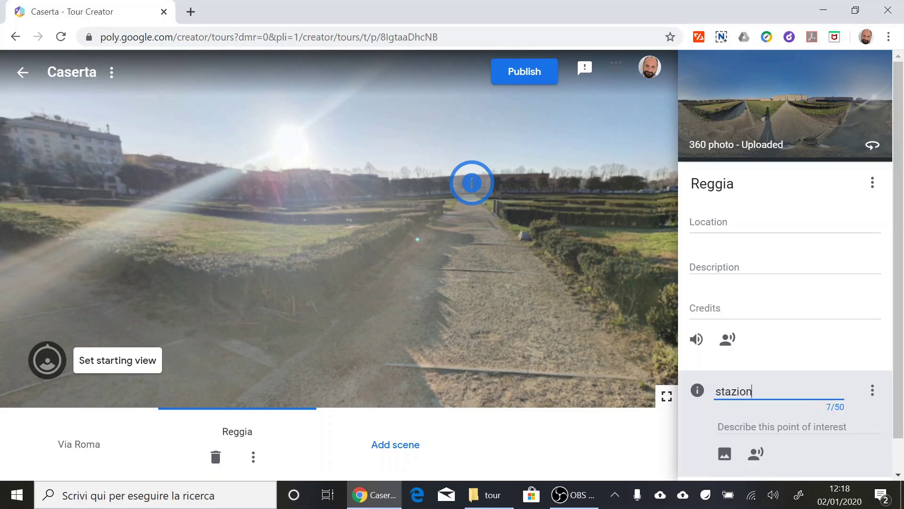
type("e")
key("BackSpace")
type("S")
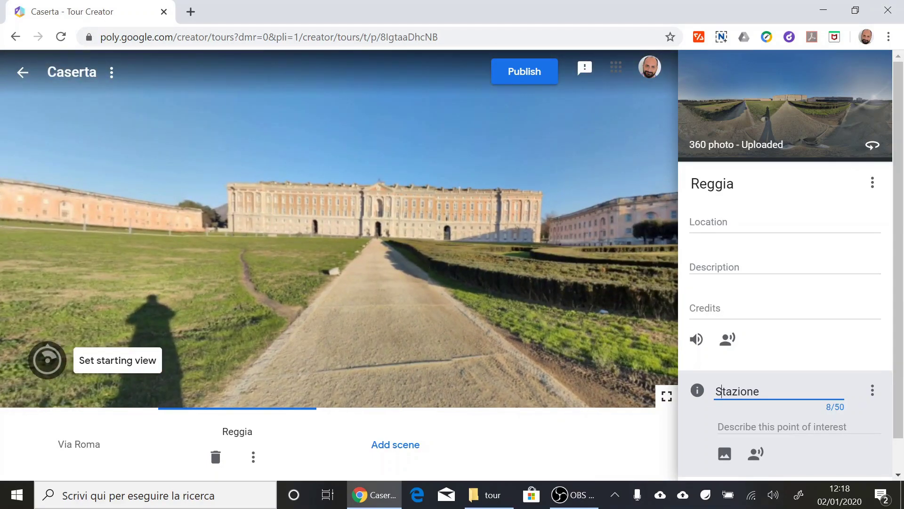
left_click(47, 360)
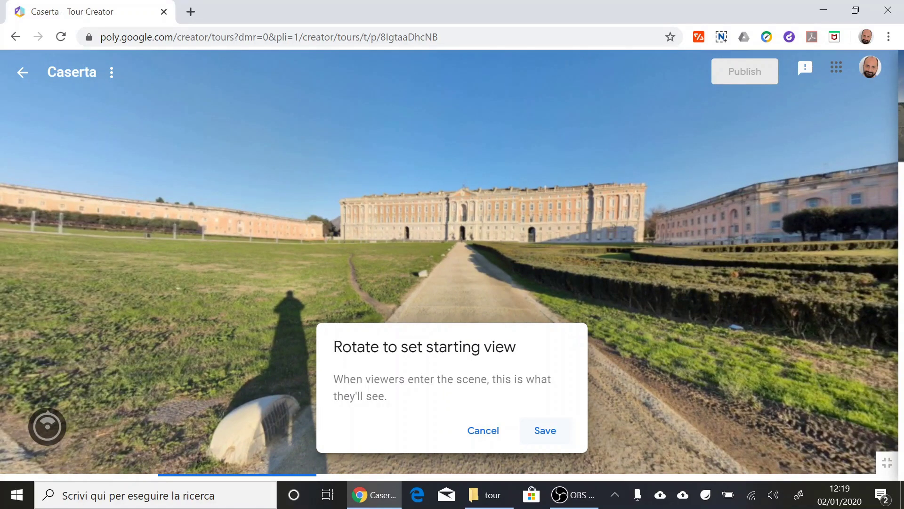
left_click(545, 430)
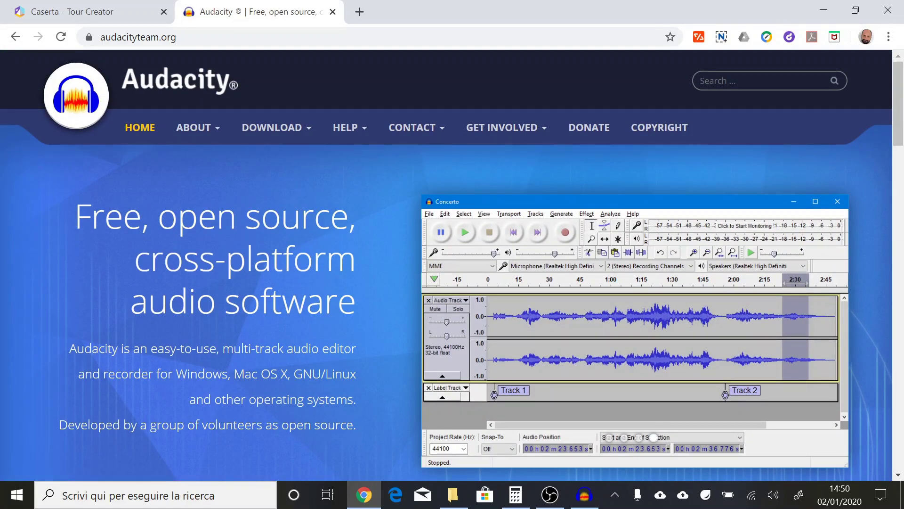
- Scroll the audacityteam.org page, then bring up the Audacity program with its empty project
scroll(264, 206, "down", 3)
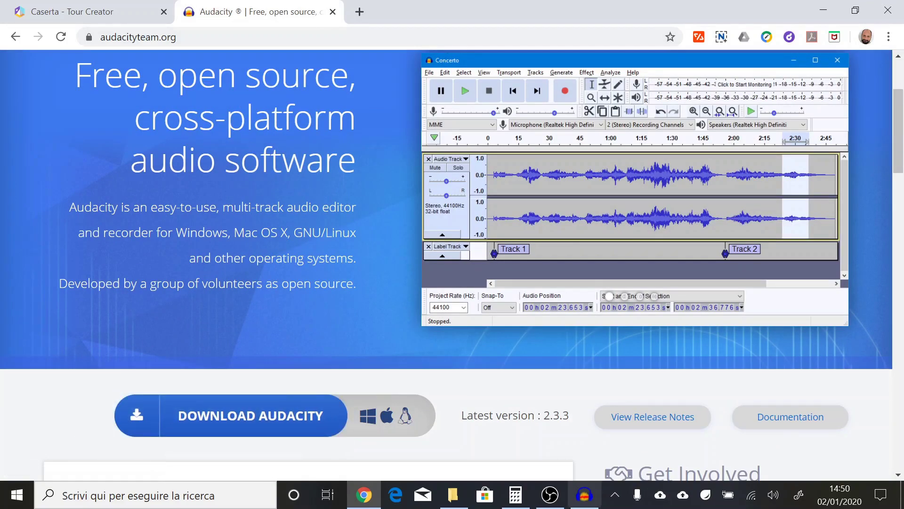
left_click(584, 495)
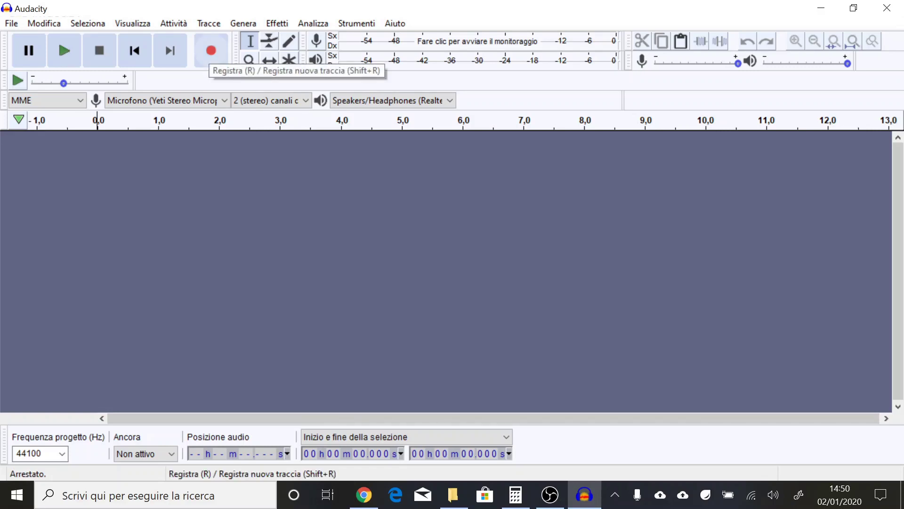
- Record about 13 seconds of stereo narration, then play the recording back
left_click(211, 52)
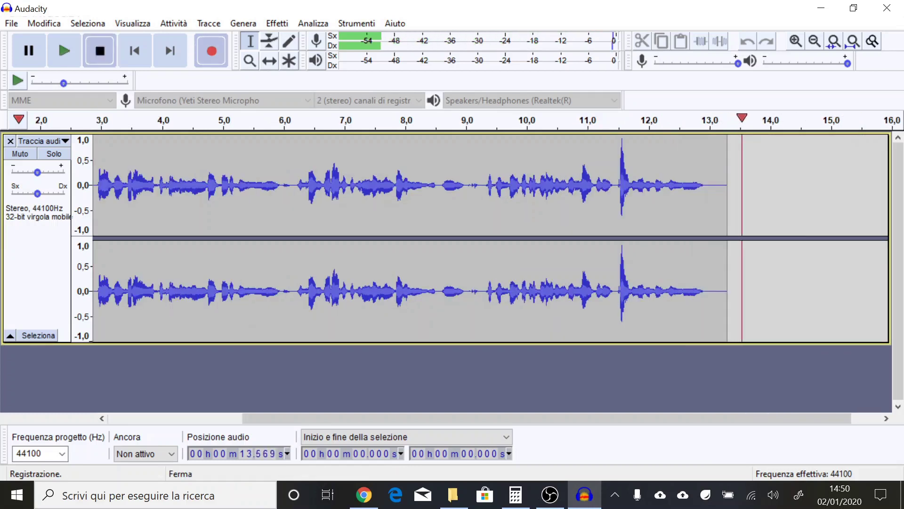
left_click(100, 50)
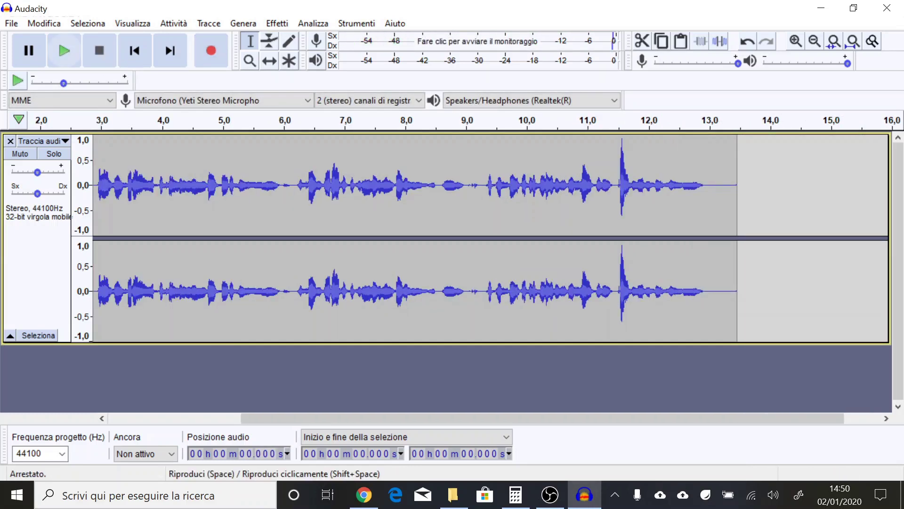
left_click(64, 50)
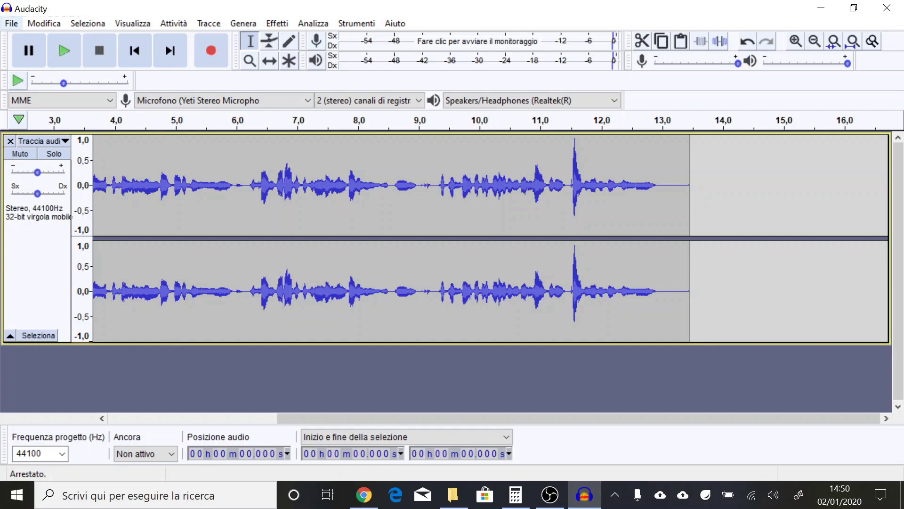
- Export the narration as MP3 'reggia_audio' on the Desktop and return to the Caserta tour tab
left_click(12, 23)
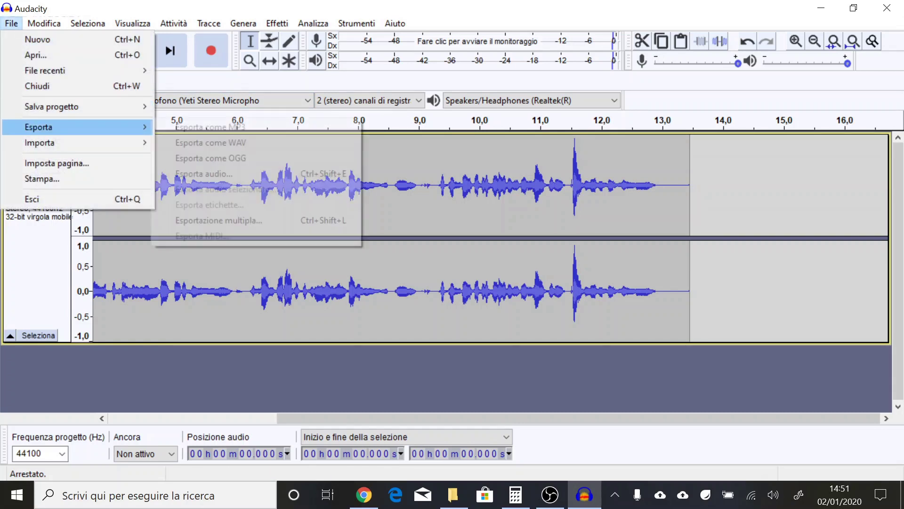
left_click(207, 126)
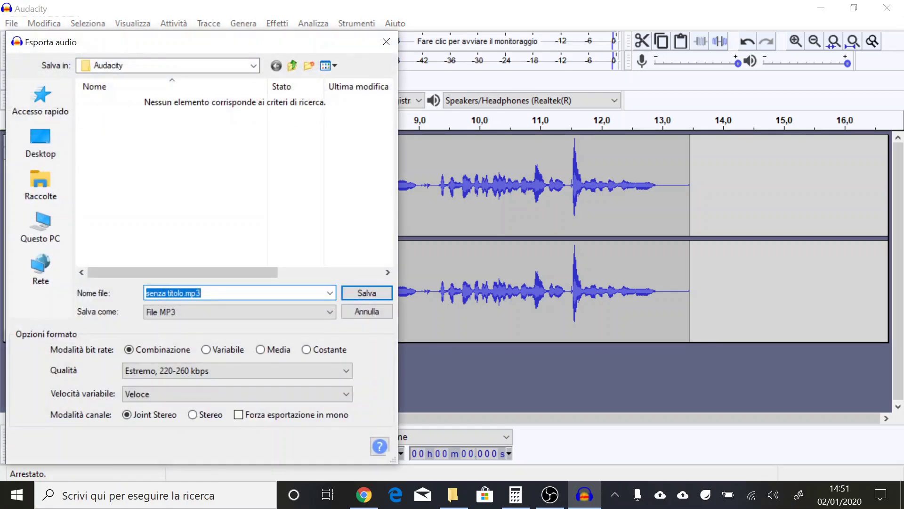
left_click(40, 142)
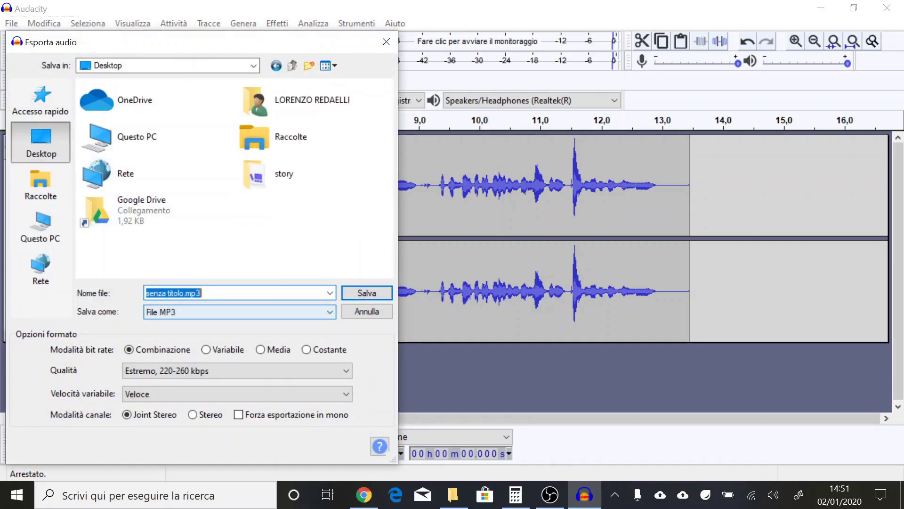
key("BackSpace")
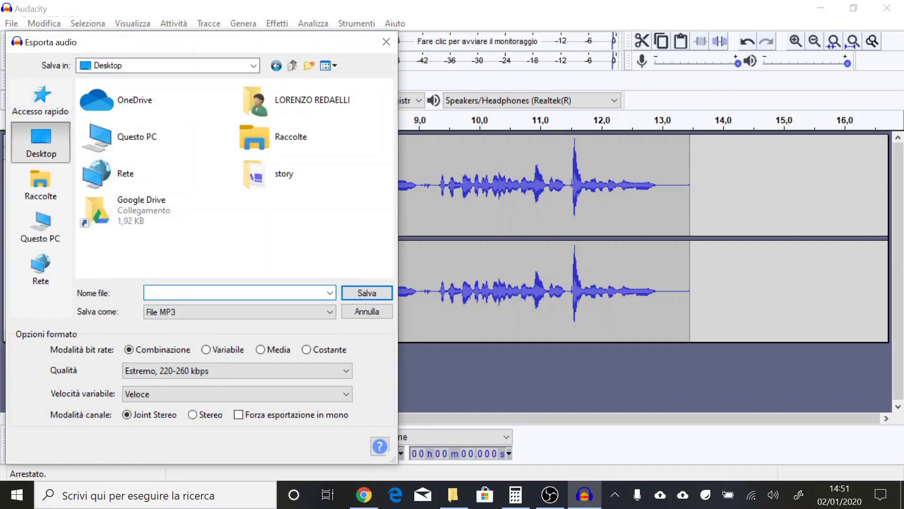
type("reggia_a")
type("udio")
key("Return")
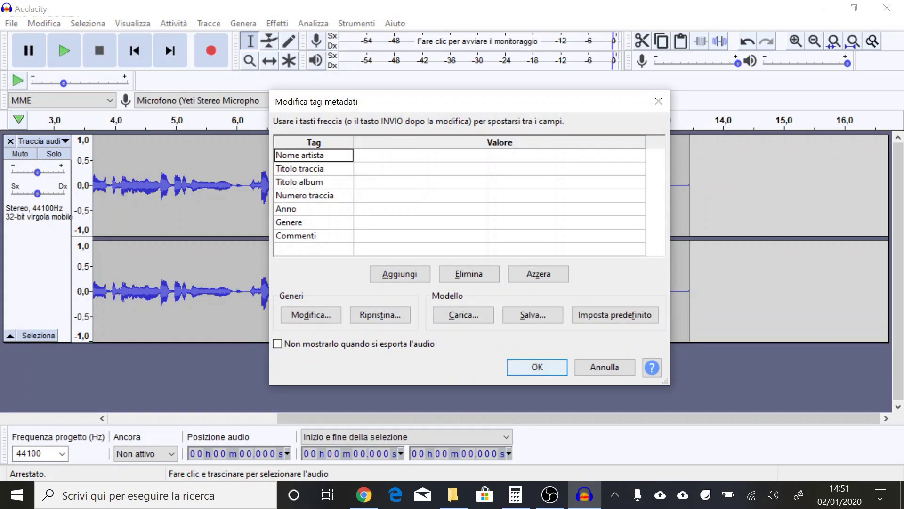
key("Return")
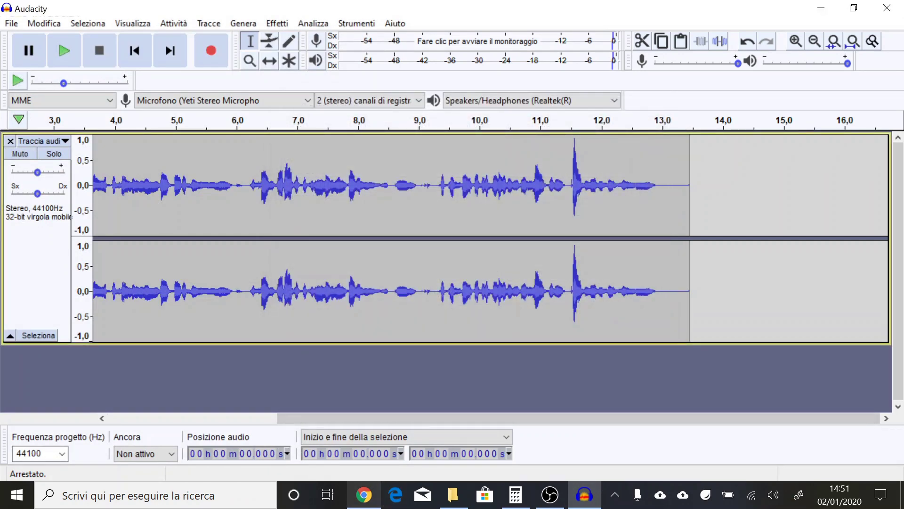
left_click(364, 494)
left_click(89, 11)
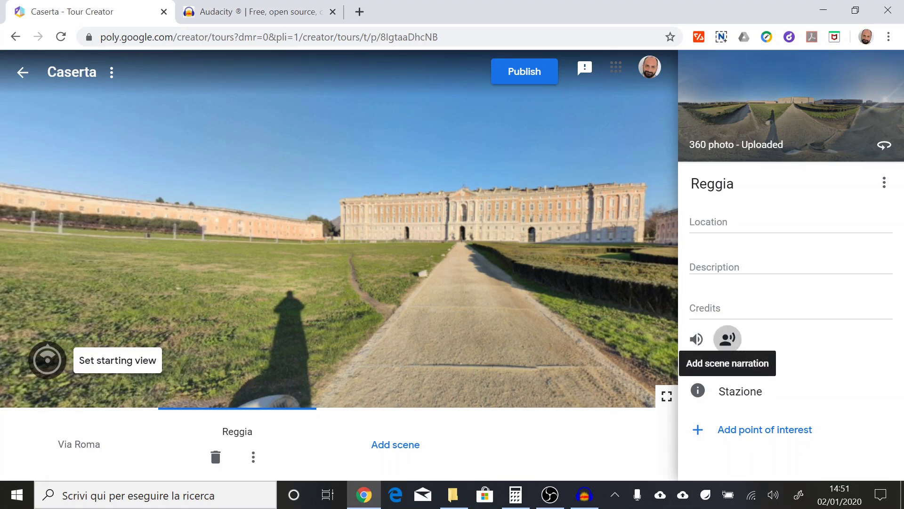
- Upload reggia_audio.mp3 from the computer and add it as the Reggia scene's narration
left_click(727, 338)
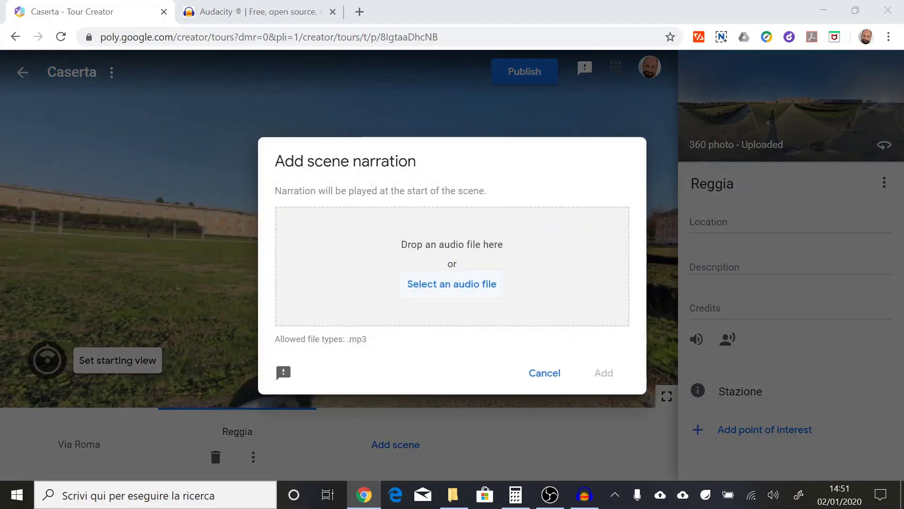
left_click(451, 283)
double_click(242, 125)
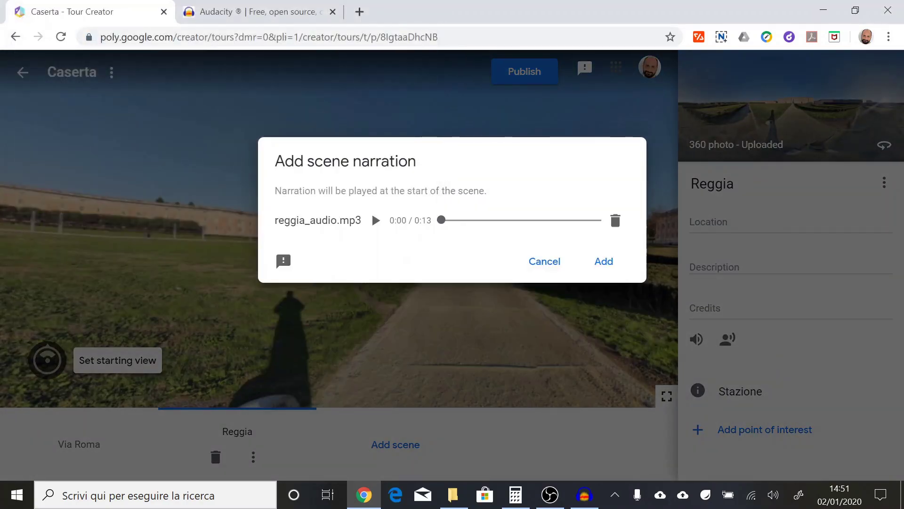
left_click(604, 260)
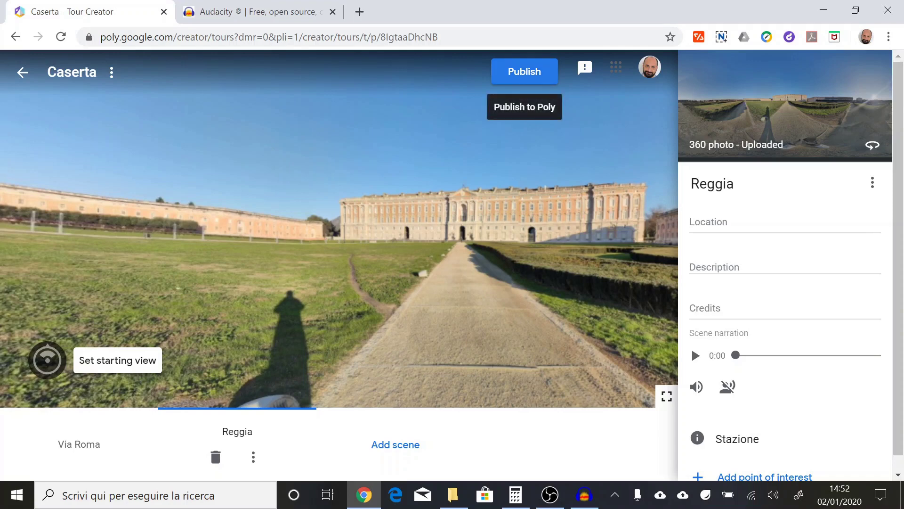
- Begin publishing the Caserta tour with Public visibility, then cancel without publishing
left_click(525, 71)
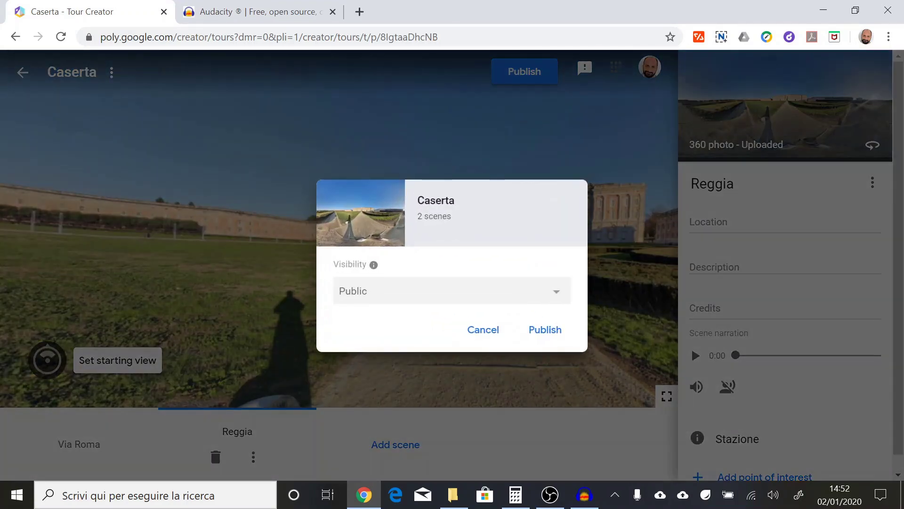
left_click(555, 290)
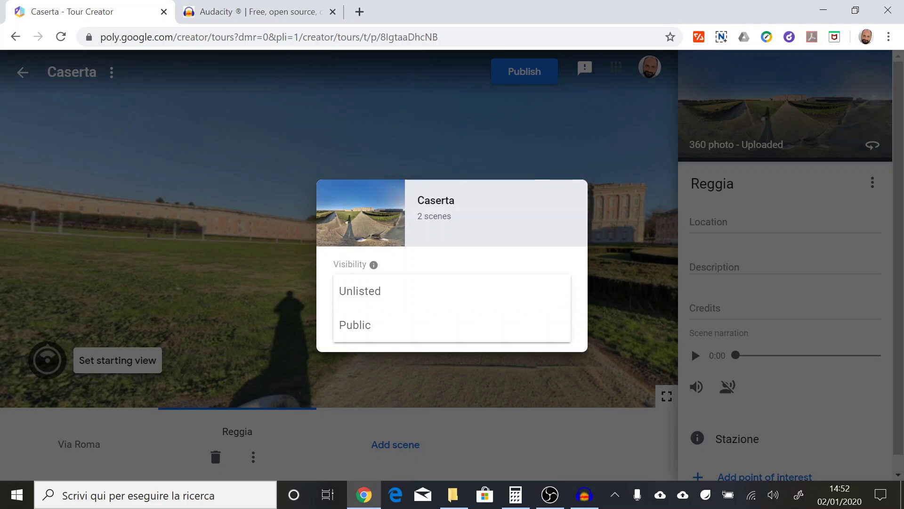
left_click(356, 325)
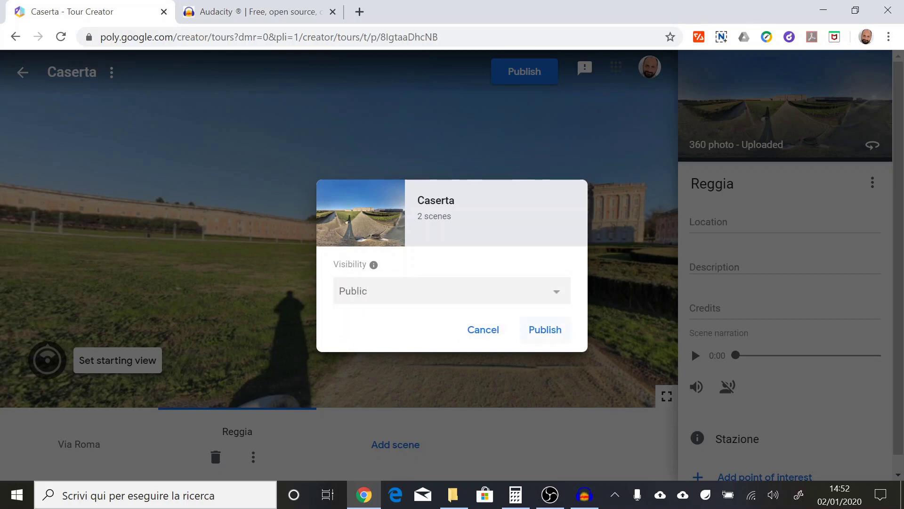
left_click(483, 330)
- From the tours home page, open the Ischia tour's options and view its published version
left_click(22, 73)
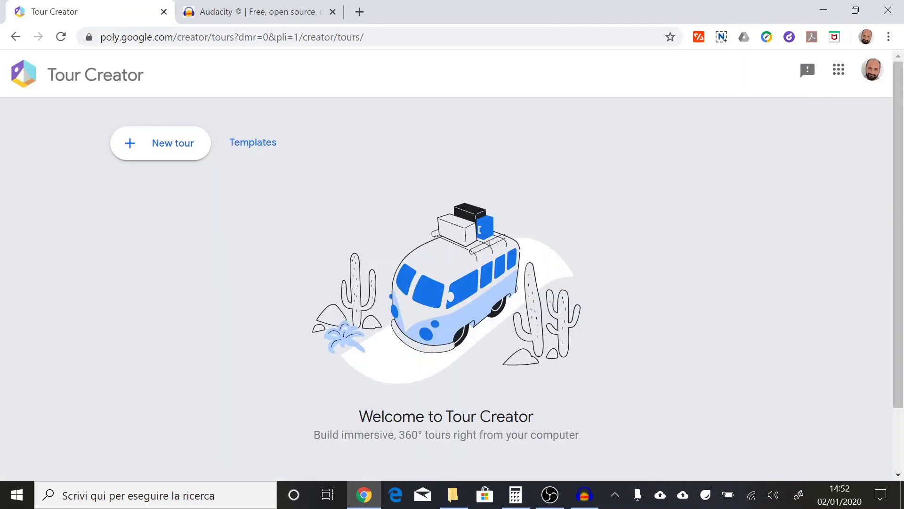
scroll(763, 338, "down", 3)
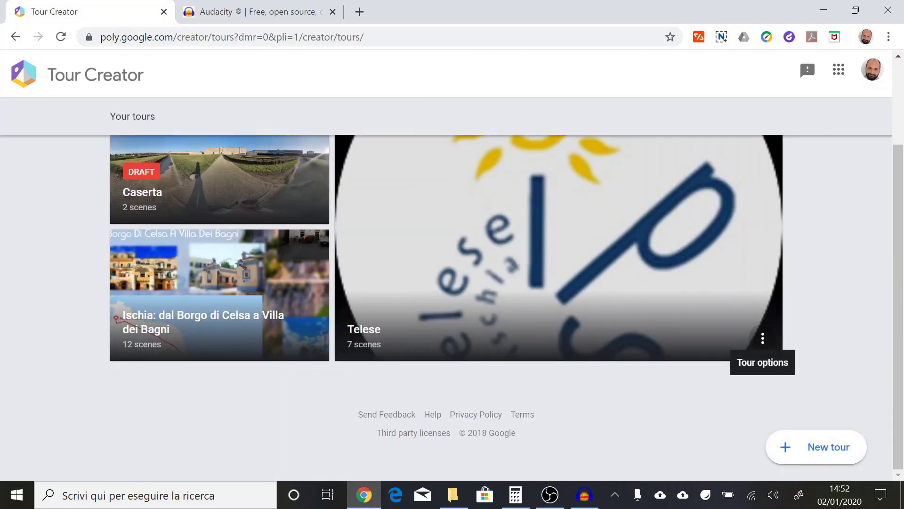
left_click(309, 338)
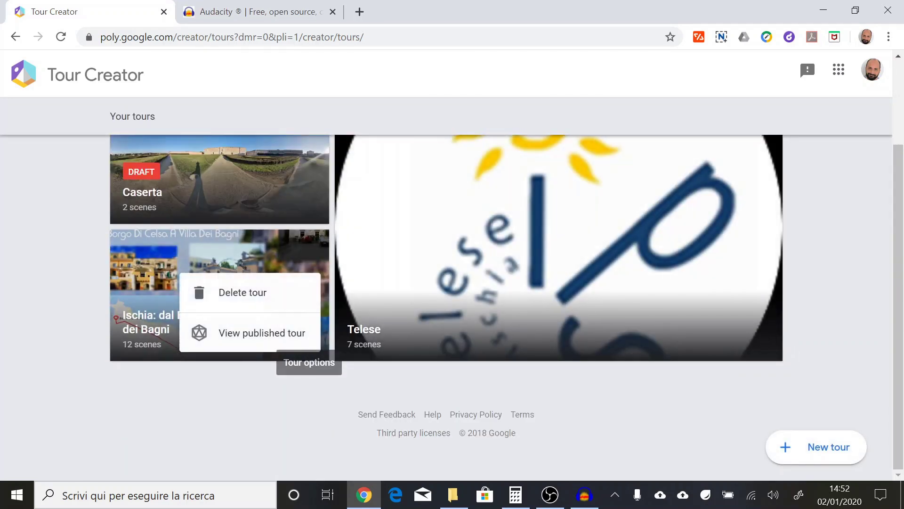
left_click(262, 333)
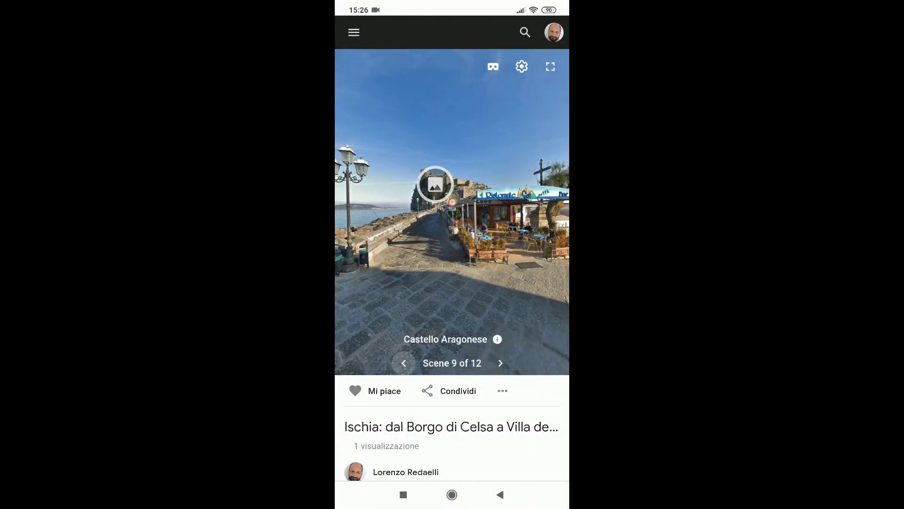
- Enable narration in the Ischia viewer settings and switch to Cardboard VR mode
left_click(521, 67)
left_click(474, 121)
left_click(493, 66)
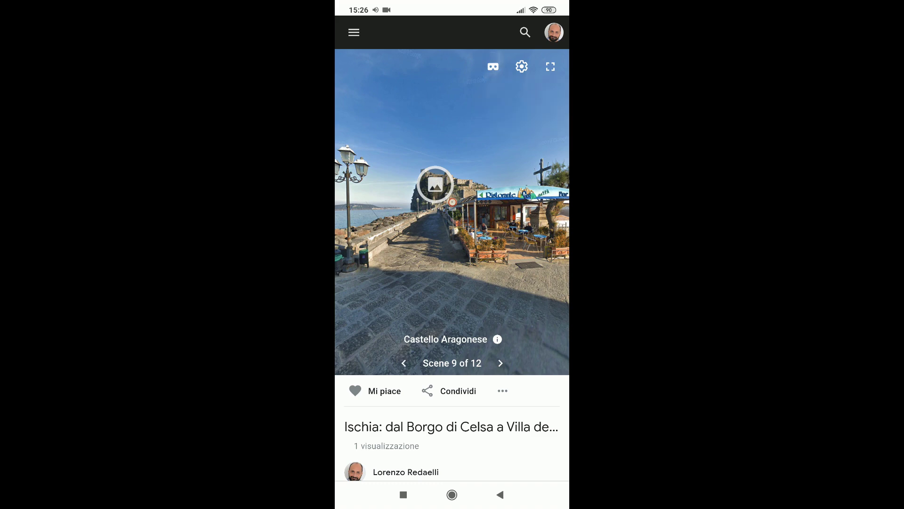